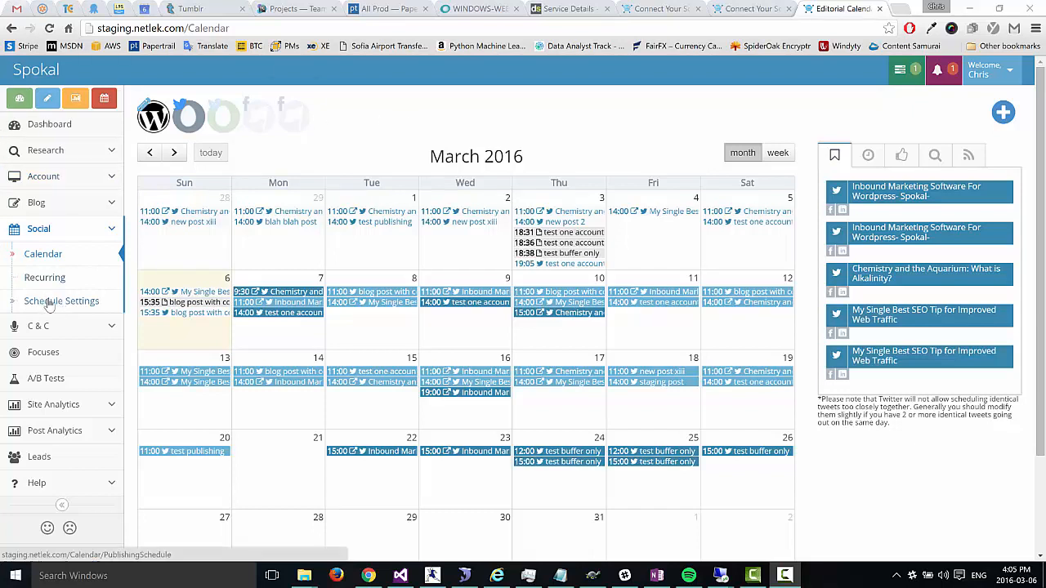
Step: Review the recurring time slots in Schedule Settings, then return to the March 2016 calendar
{"action": "left_click", "coordinate": [51, 303]}
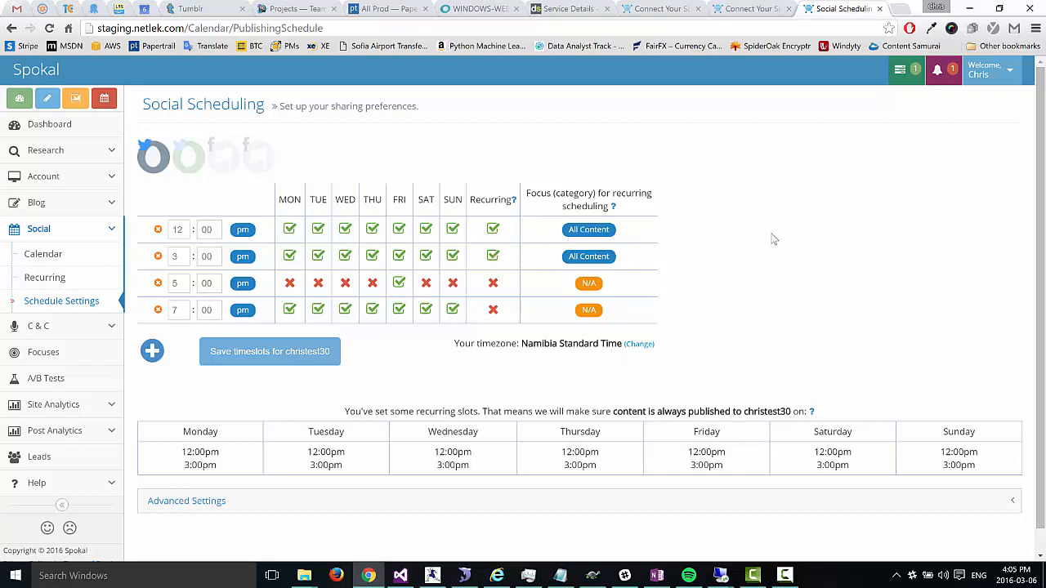
{"action": "left_click", "coordinate": [42, 254]}
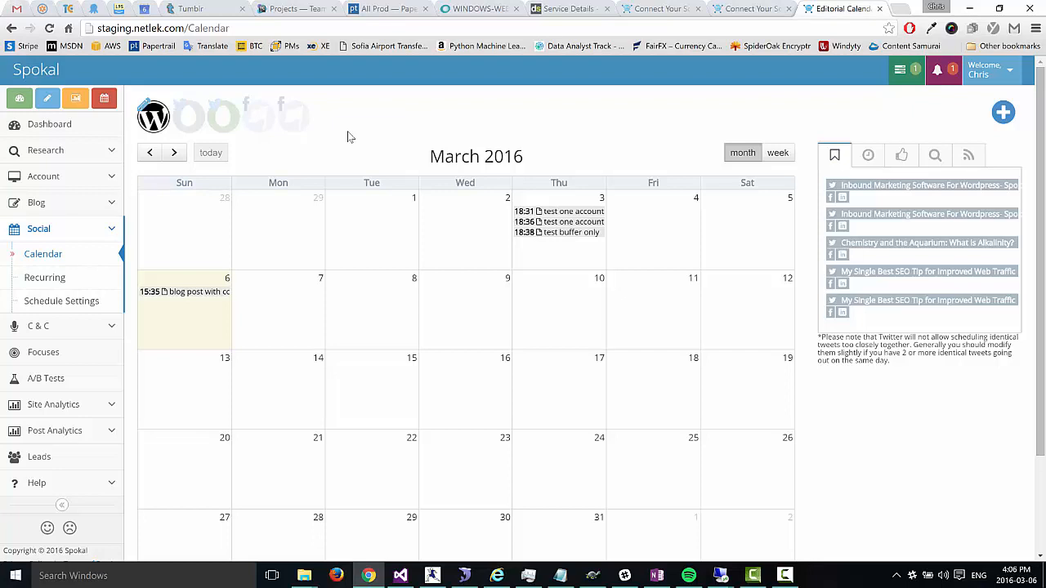
Step: Show christest30's scheduled tweets and the Facebook shares on the March 2016 calendar
{"action": "left_click", "coordinate": [189, 117]}
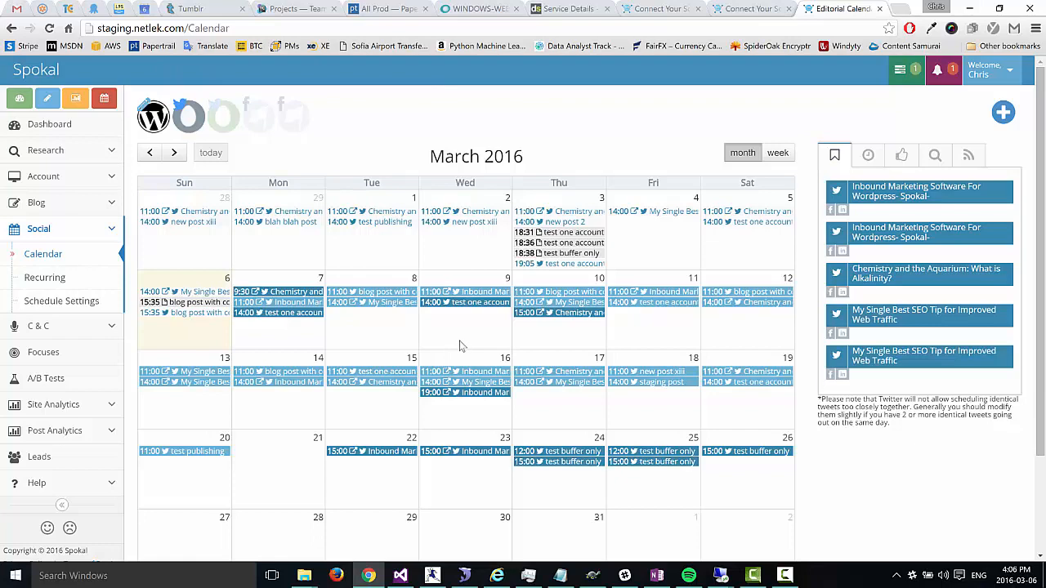
{"action": "left_click", "coordinate": [223, 116]}
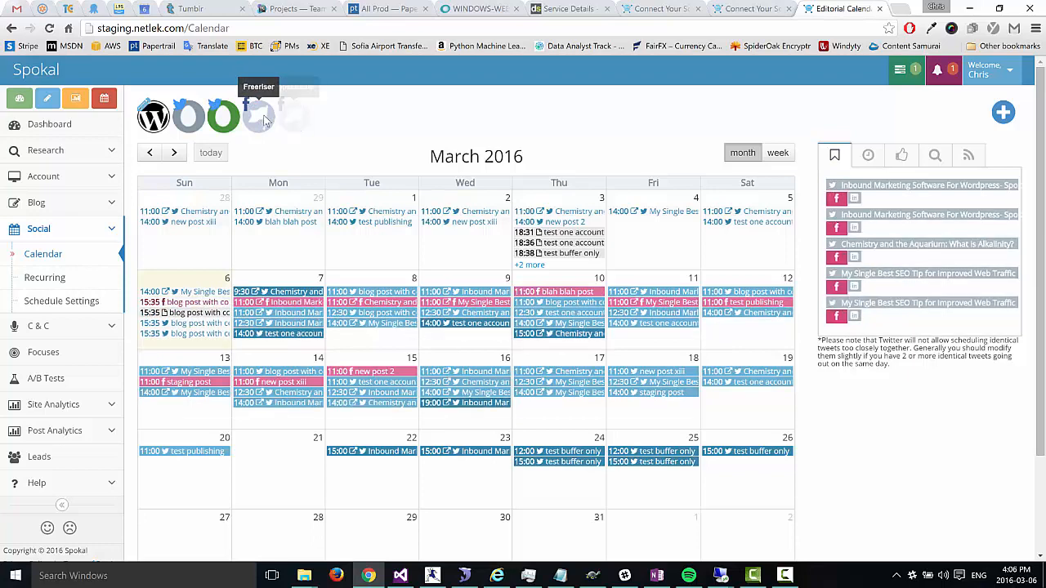
{"action": "left_click", "coordinate": [224, 116]}
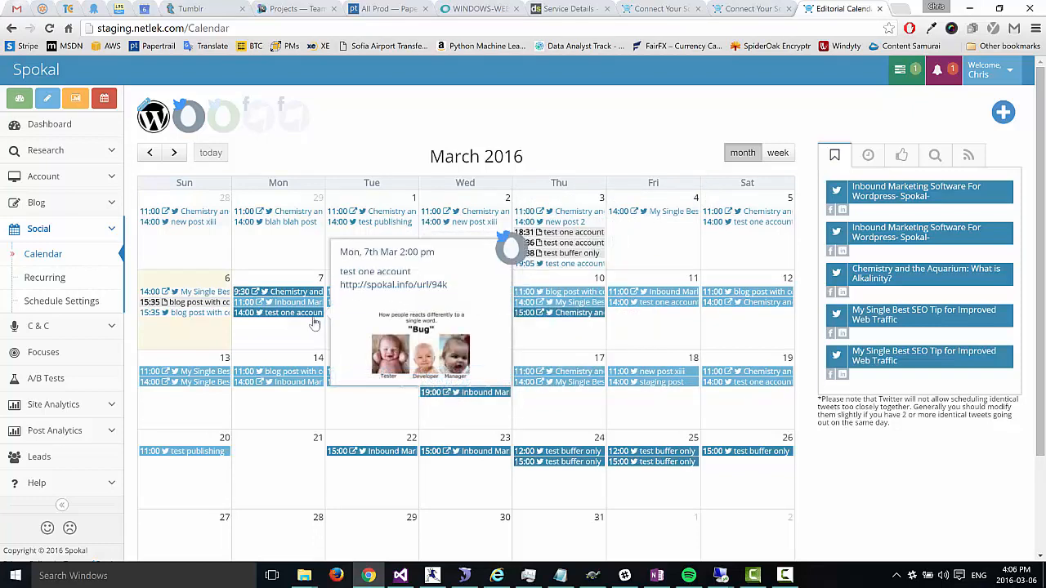
{"action": "left_click", "coordinate": [260, 114]}
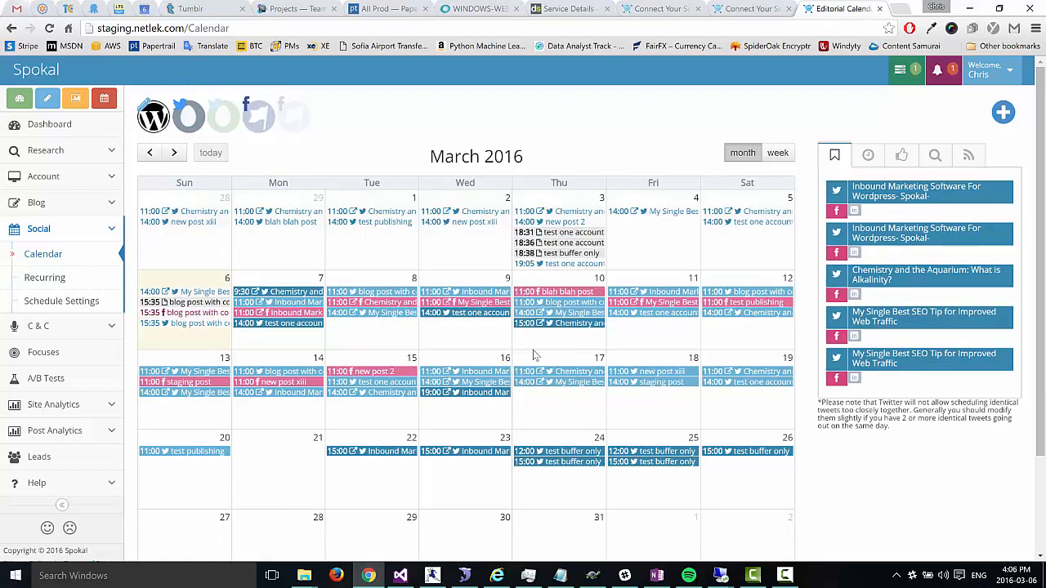
Step: Add the comment 'asfadsfasfasdf' to the Tue 15 'new post 2' Facebook share and save it
{"action": "left_click", "coordinate": [370, 374]}
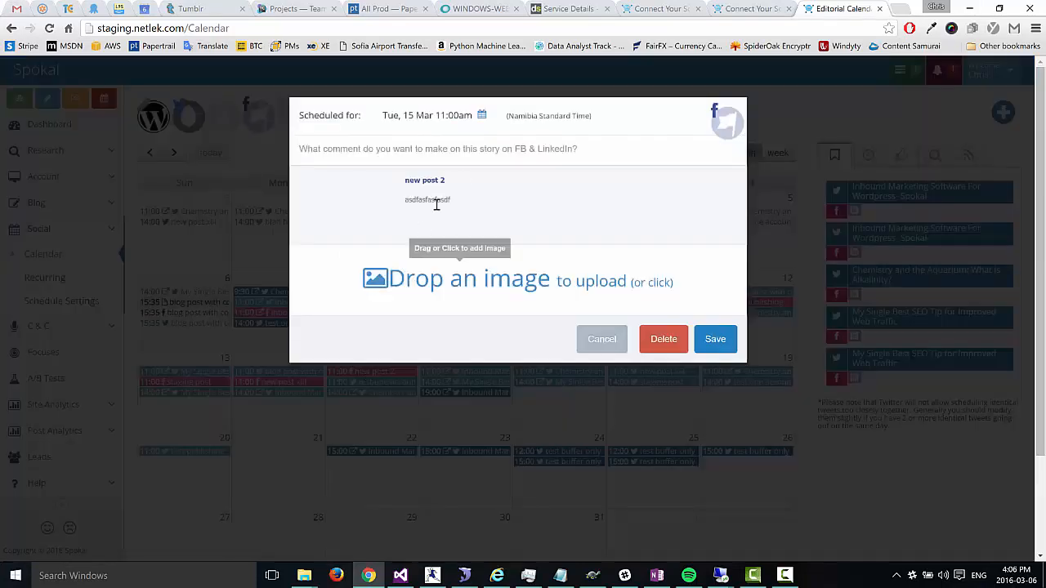
{"action": "left_click", "coordinate": [593, 146]}
{"action": "type", "text": "asfadsfasfasdf"}
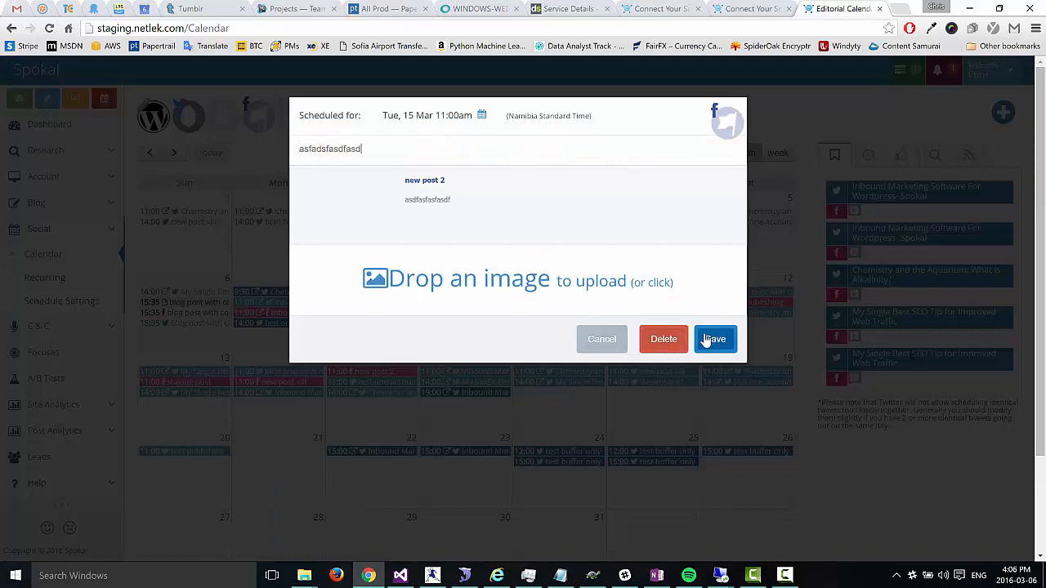
{"action": "left_click", "coordinate": [708, 338]}
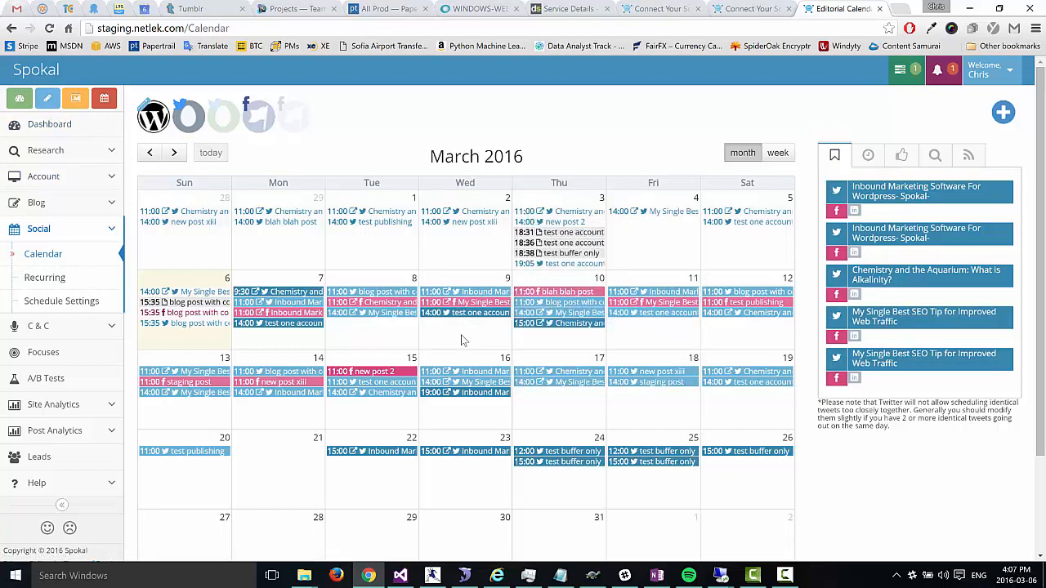
Step: Start a new blog post titled 'new blog post' with body text 'asdfasdfsdafasdfsadf'
{"action": "left_click", "coordinate": [49, 102]}
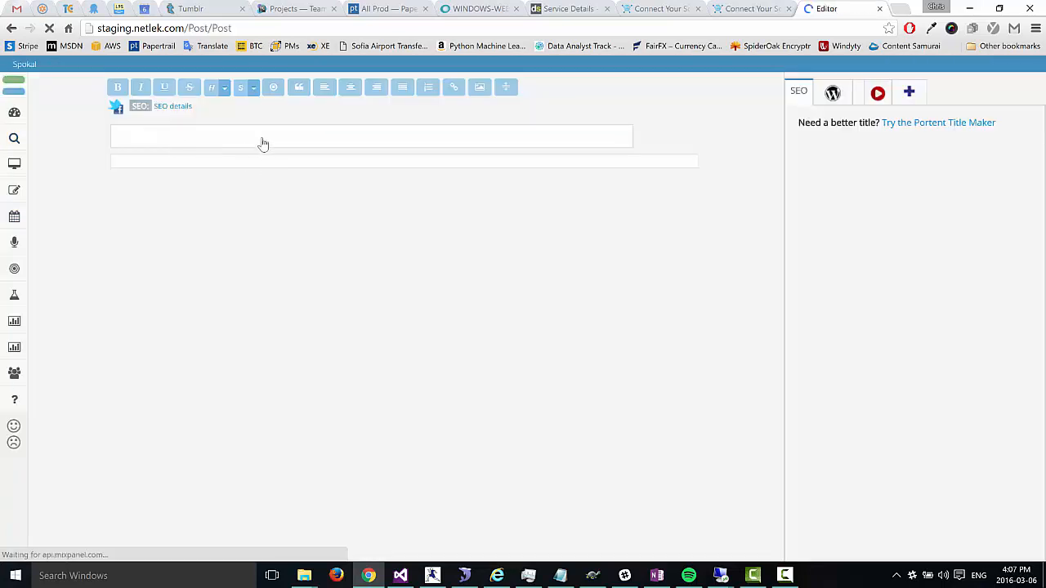
{"action": "left_click", "coordinate": [273, 136]}
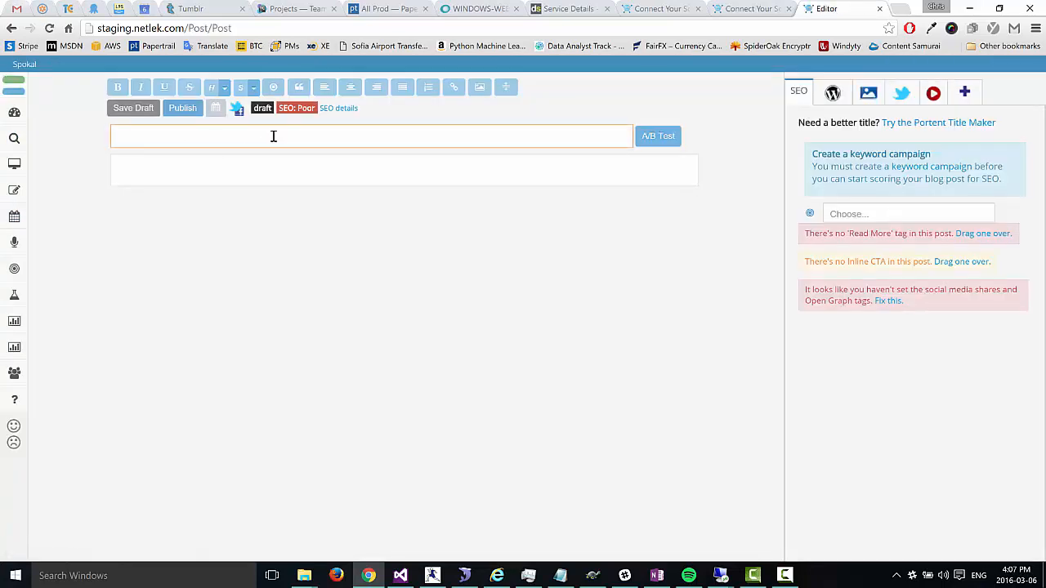
{"action": "type", "text": "new blog post"}
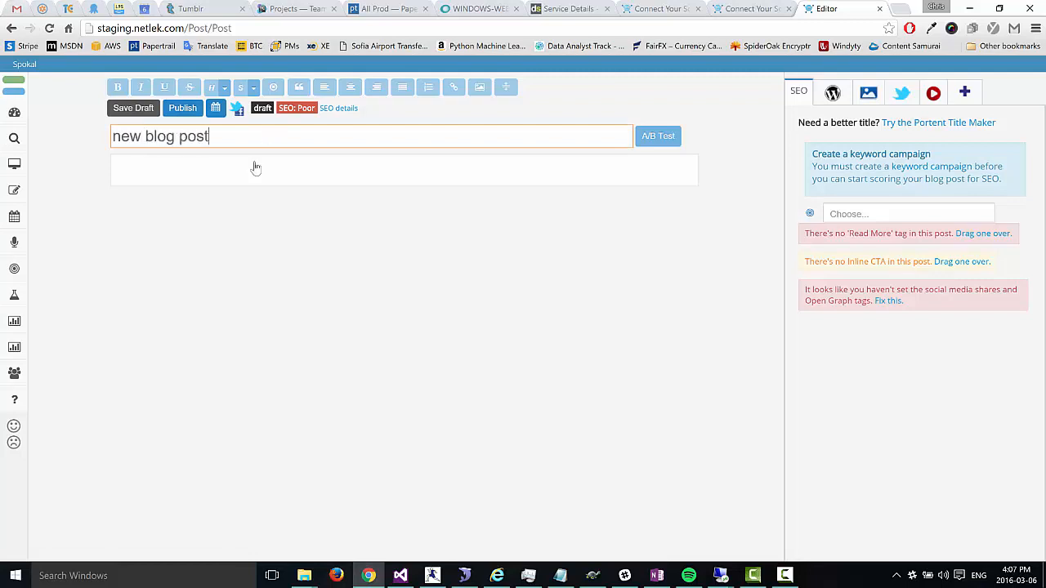
{"action": "left_click", "coordinate": [255, 169]}
{"action": "type", "text": "asdfasdfsdafasdfsadf"}
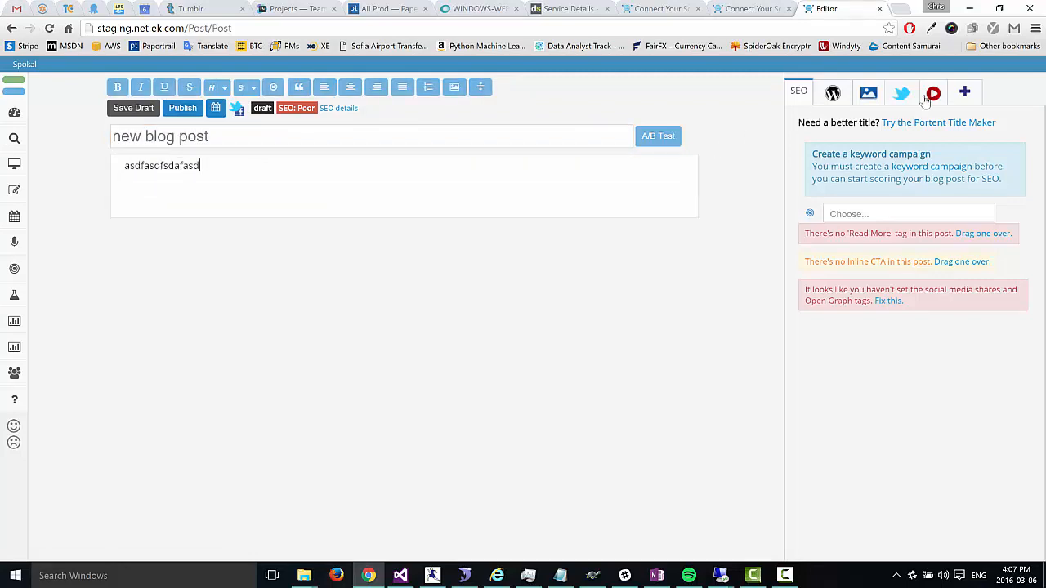
Step: Search the image panel for tree ('teee') and insert the first photo into the post
{"action": "left_click", "coordinate": [867, 94]}
{"action": "left_click", "coordinate": [849, 131]}
{"action": "type", "text": "te"}
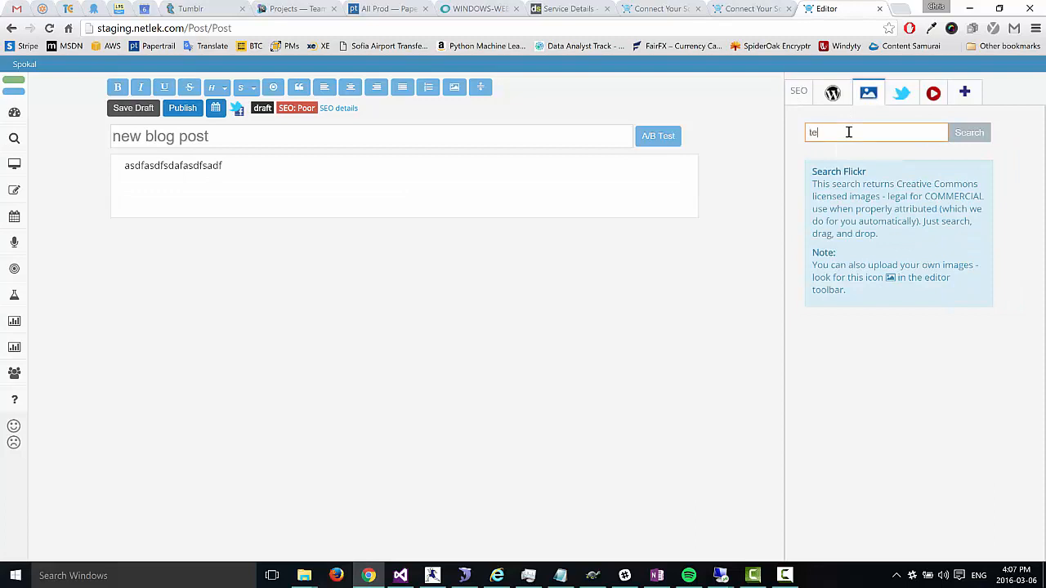
{"action": "type", "text": "ee"}
{"action": "key", "text": "Return"}
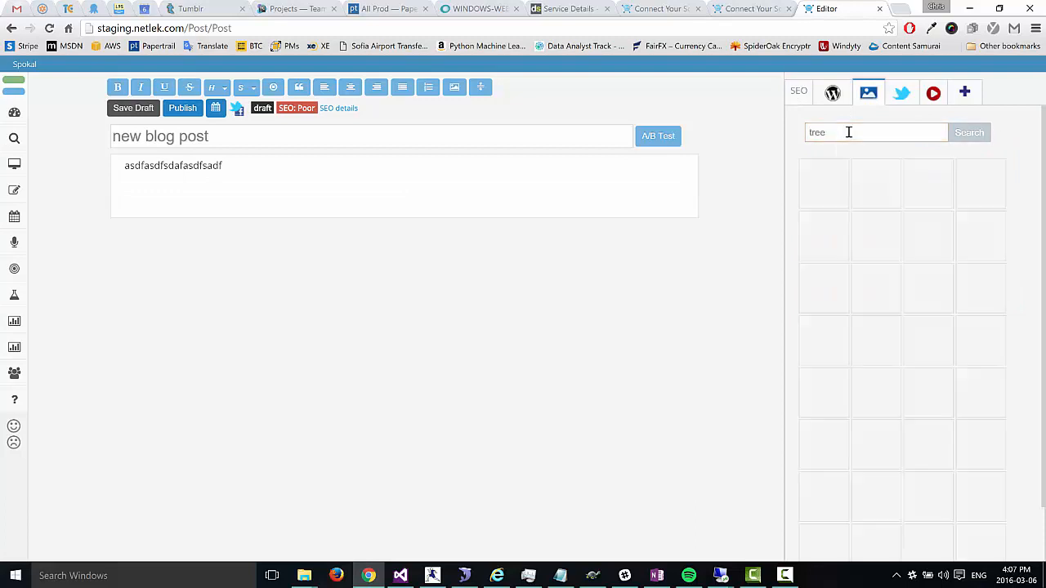
{"action": "mouse_move", "coordinate": [838, 178]}
{"action": "left_click_drag", "start_coordinate": [839, 177], "coordinate": [300, 196]}
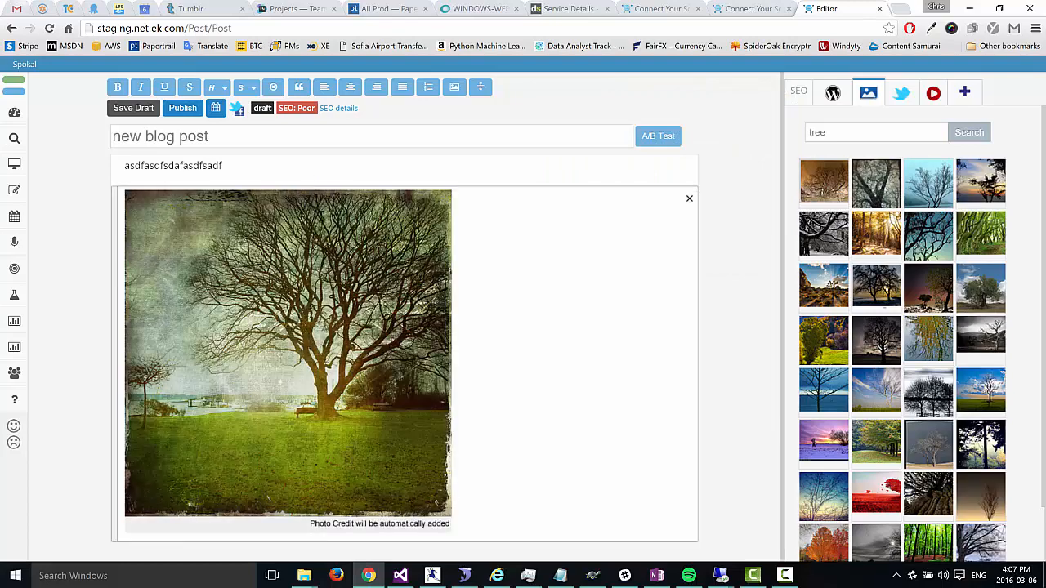
Step: Add 'asd fsdfasdfds f' to the tweet and 'asdf sdfasfsdf' as the Facebook & LinkedIn comment
{"action": "left_click", "coordinate": [237, 115]}
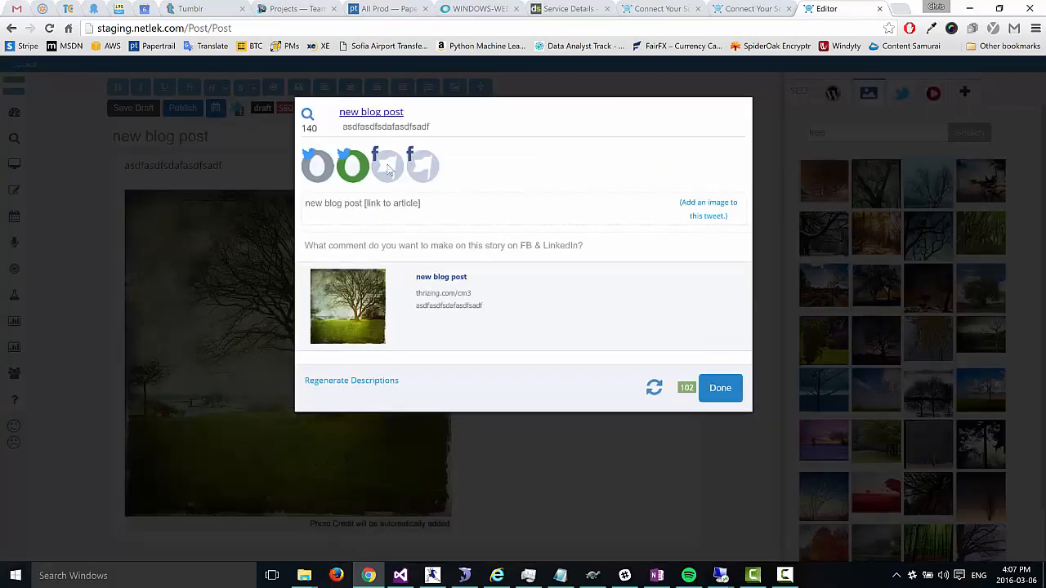
{"action": "left_click", "coordinate": [446, 203]}
{"action": "type", "text": "asd fsdfasdfds f"}
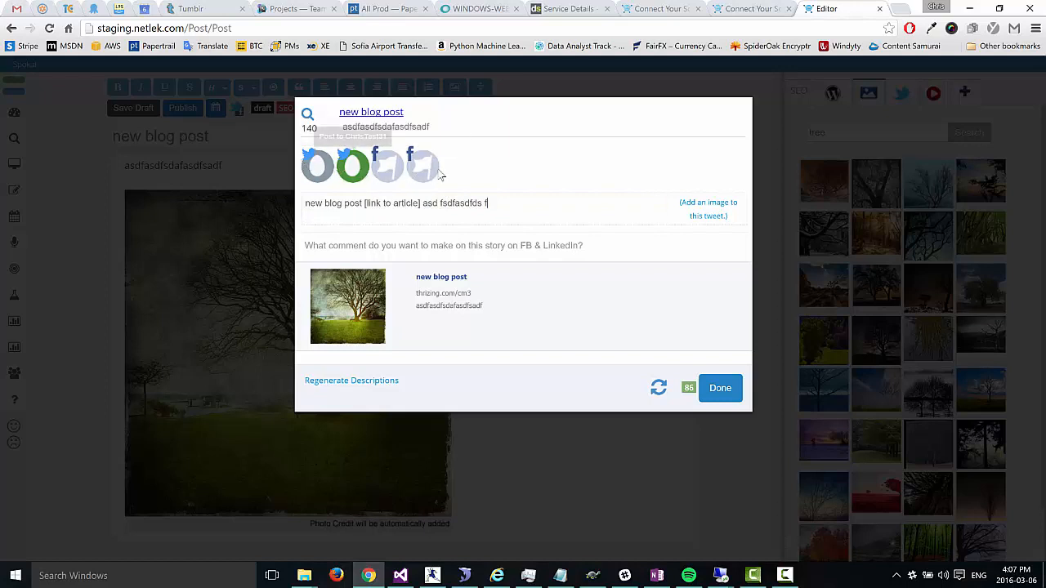
{"action": "left_click", "coordinate": [423, 249]}
{"action": "type", "text": "asdf sdfasfsdf"}
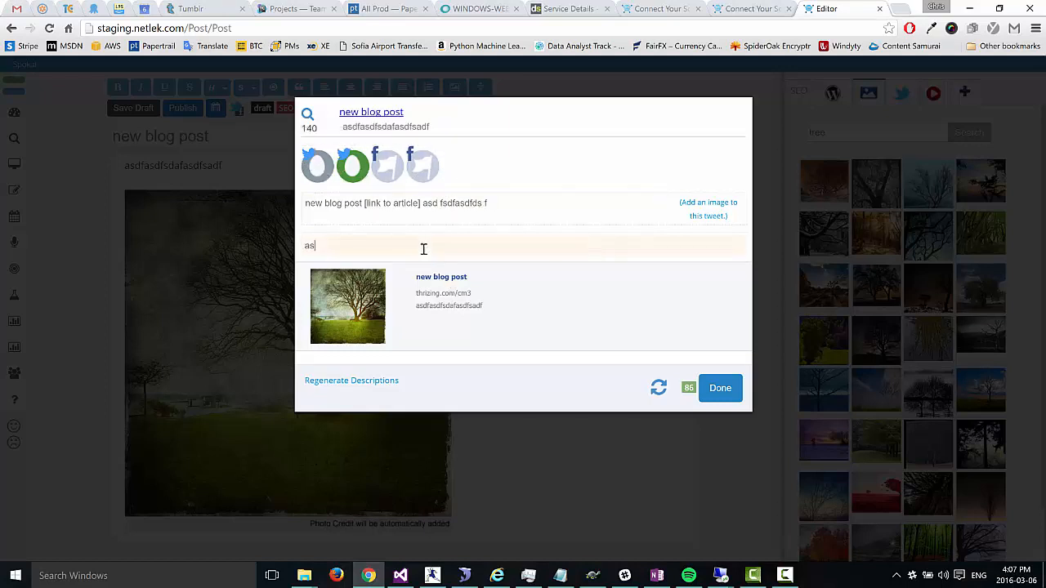
Step: Leave the post out of the recurring queue and finish the social sharing setup
{"action": "left_click", "coordinate": [659, 392]}
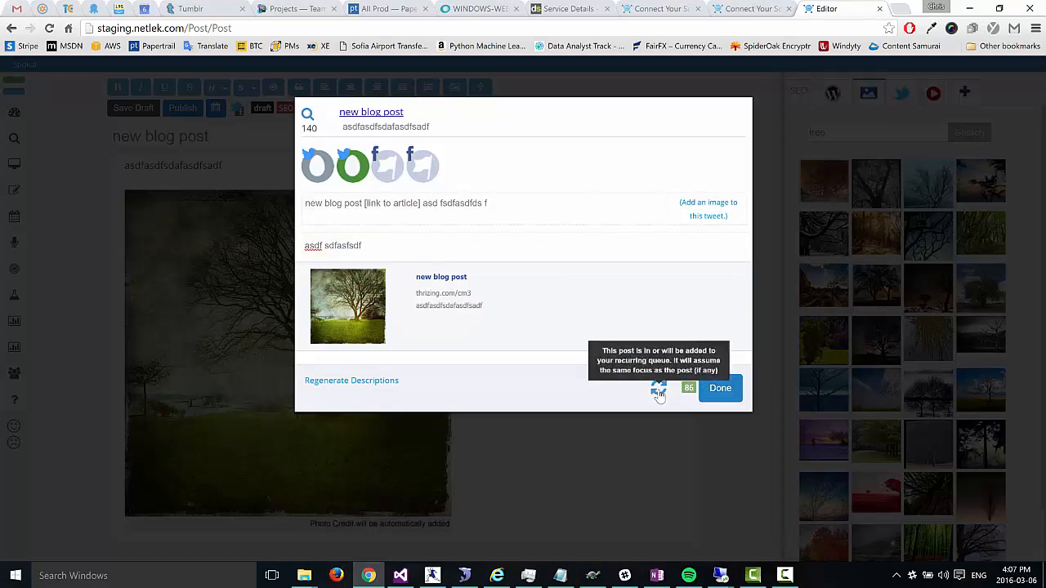
{"action": "left_click", "coordinate": [658, 392]}
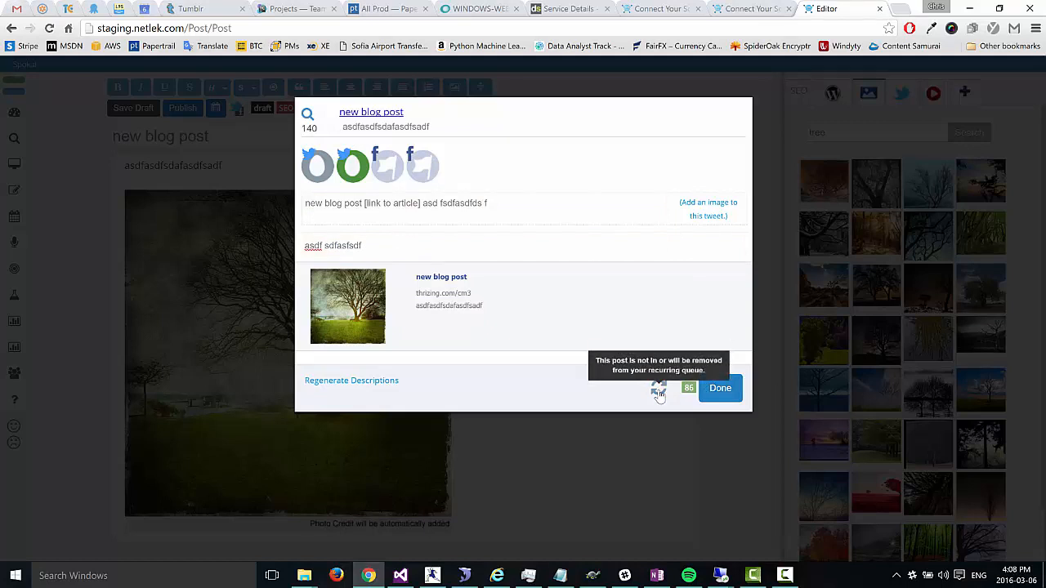
{"action": "left_click", "coordinate": [658, 392]}
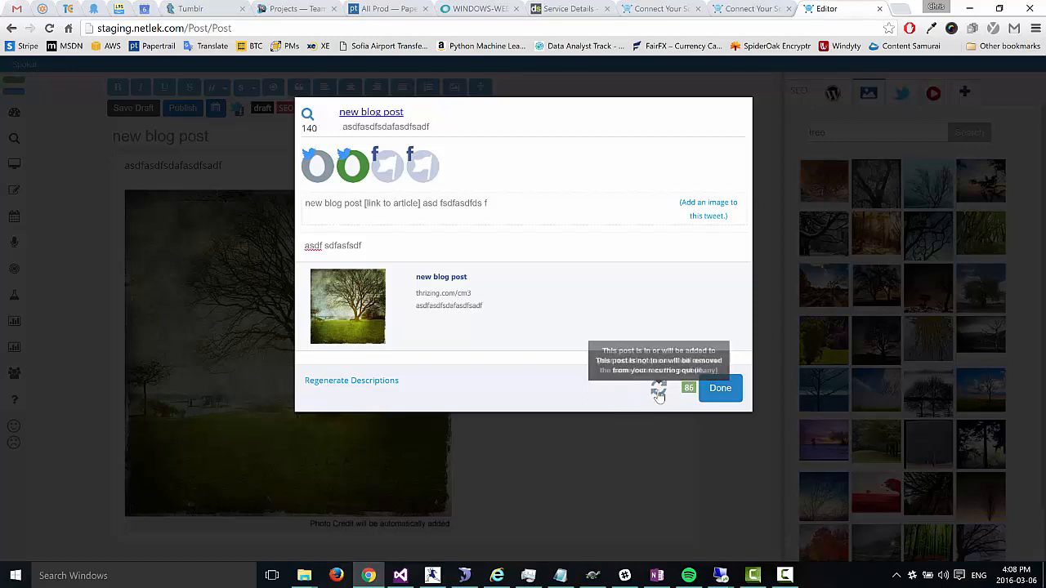
{"action": "left_click", "coordinate": [659, 392]}
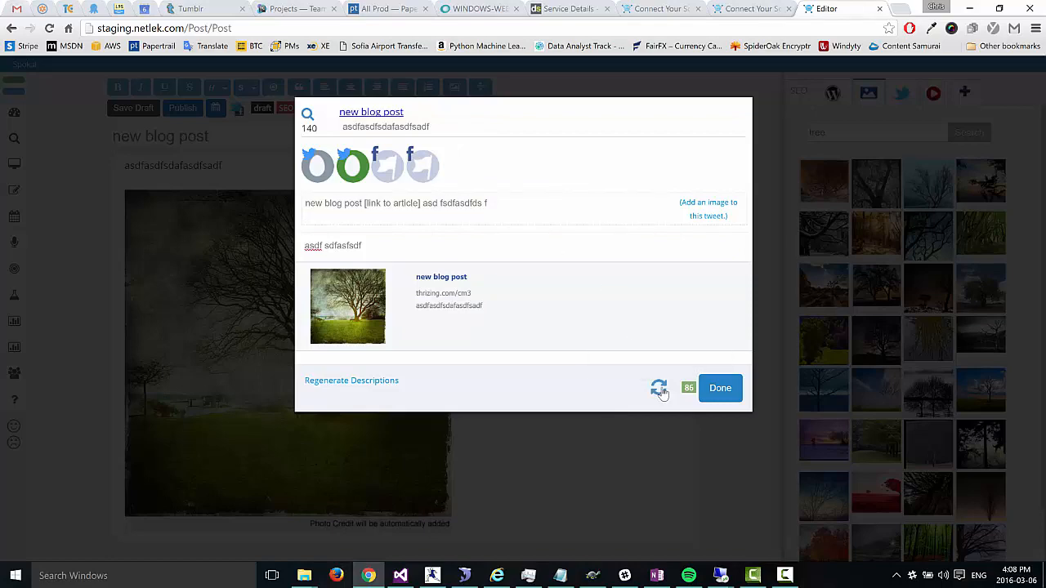
{"action": "left_click", "coordinate": [718, 392]}
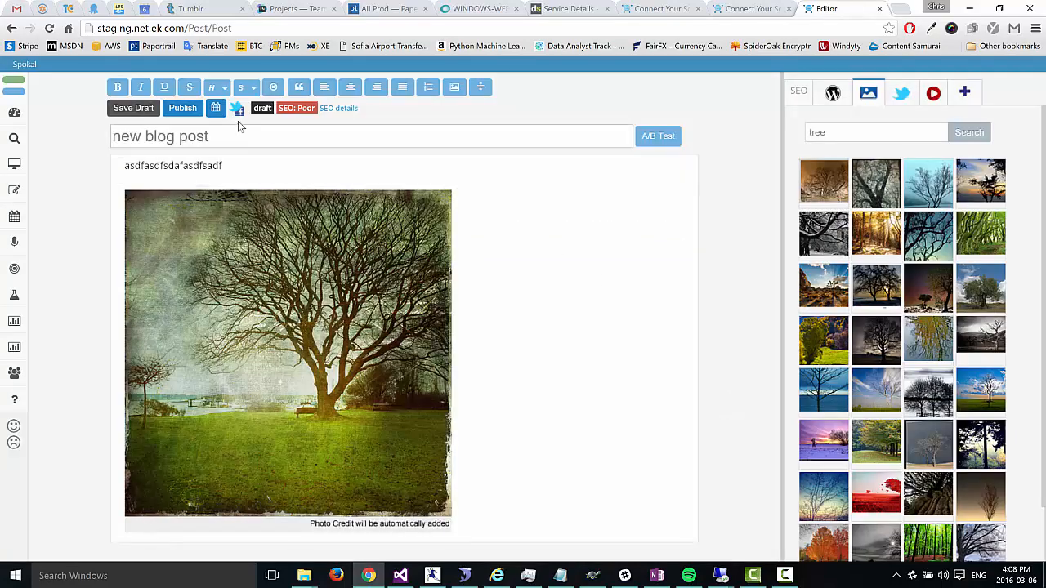
Step: Publish the new blog post and open Social Scheduling with its 12, 3, 5 and 7 pm slots
{"action": "left_click", "coordinate": [196, 118]}
{"action": "left_click", "coordinate": [196, 118]}
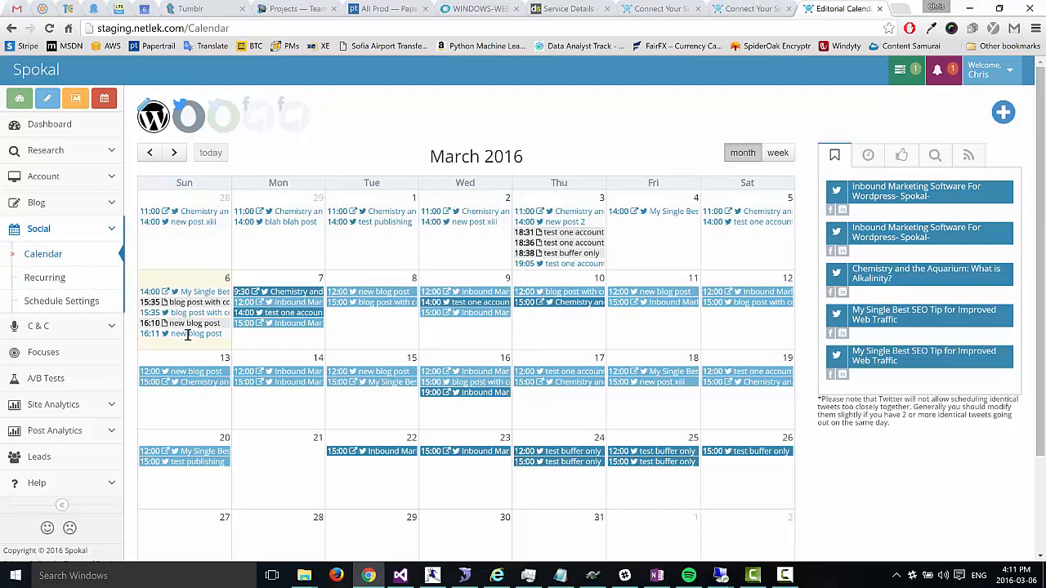
{"action": "mouse_move", "coordinate": [355, 299]}
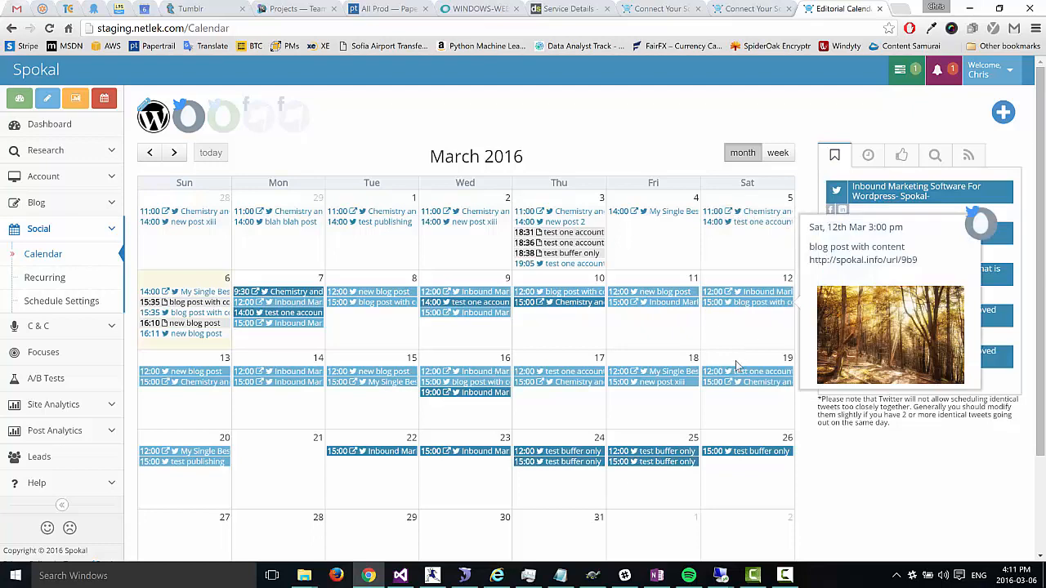
{"action": "left_click", "coordinate": [76, 301]}
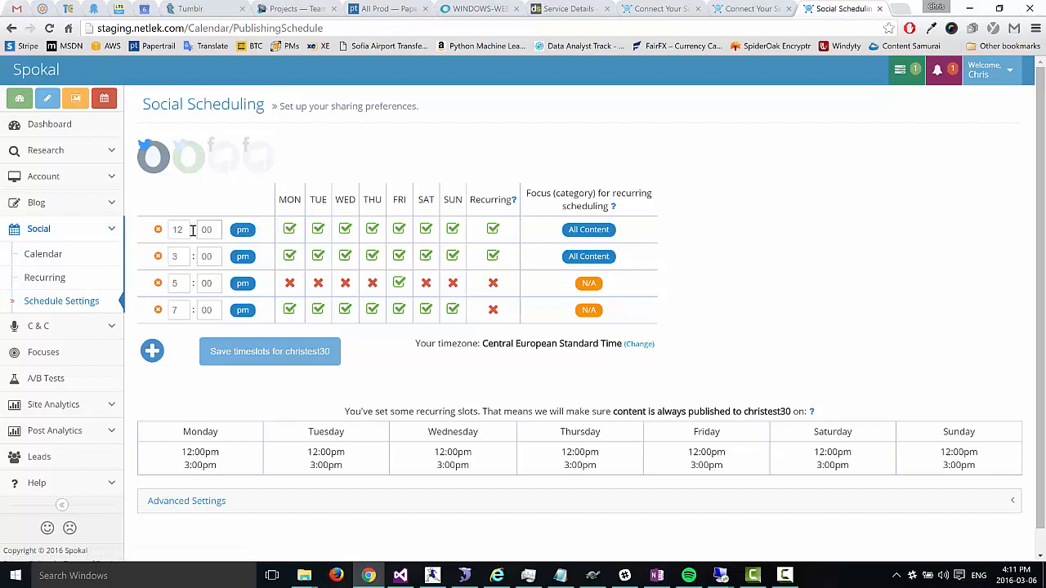
Step: Untick Sunday for the 12:00 and 3:00 pm slots, save the timeslots, and return to the calendar
{"action": "left_click", "coordinate": [452, 230]}
{"action": "left_click", "coordinate": [455, 258]}
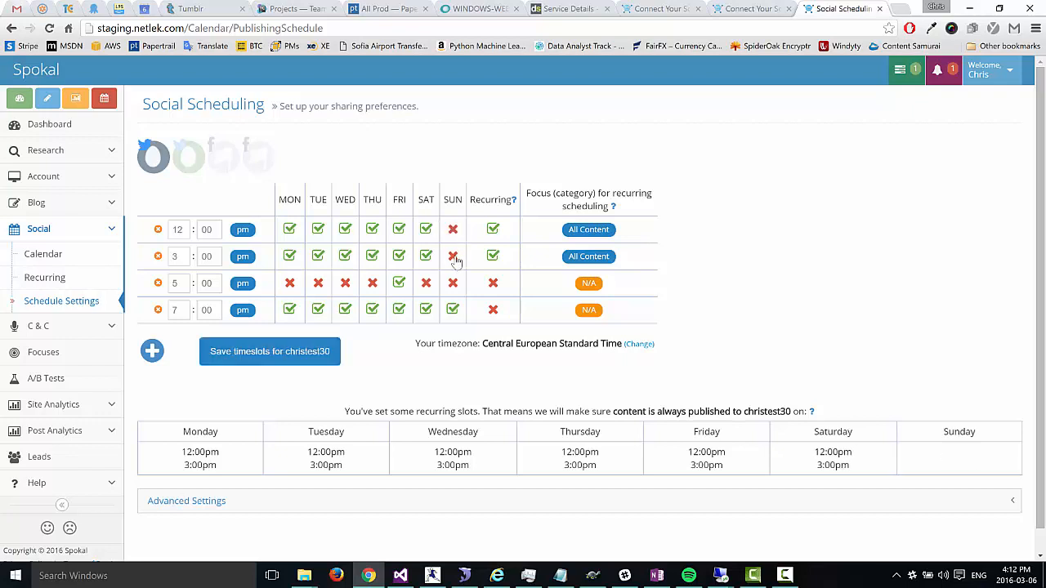
{"action": "left_click", "coordinate": [259, 360]}
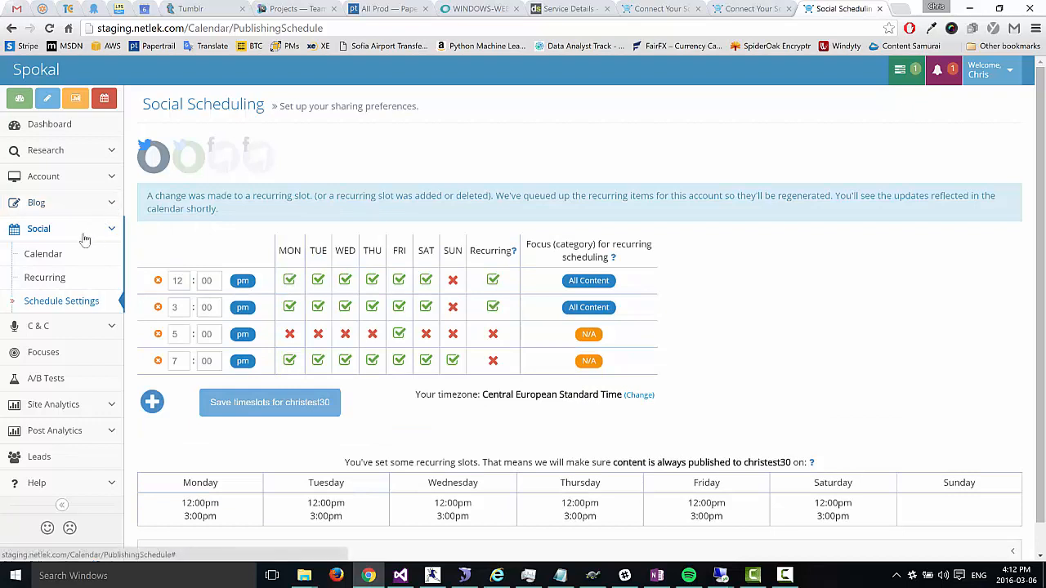
{"action": "left_click", "coordinate": [40, 258]}
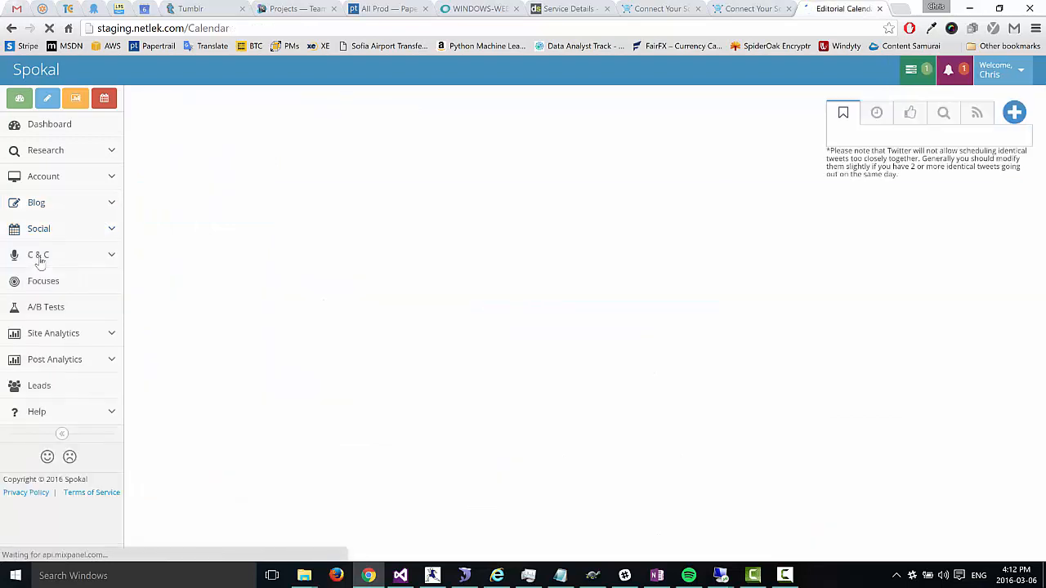
{"action": "mouse_move", "coordinate": [190, 119]}
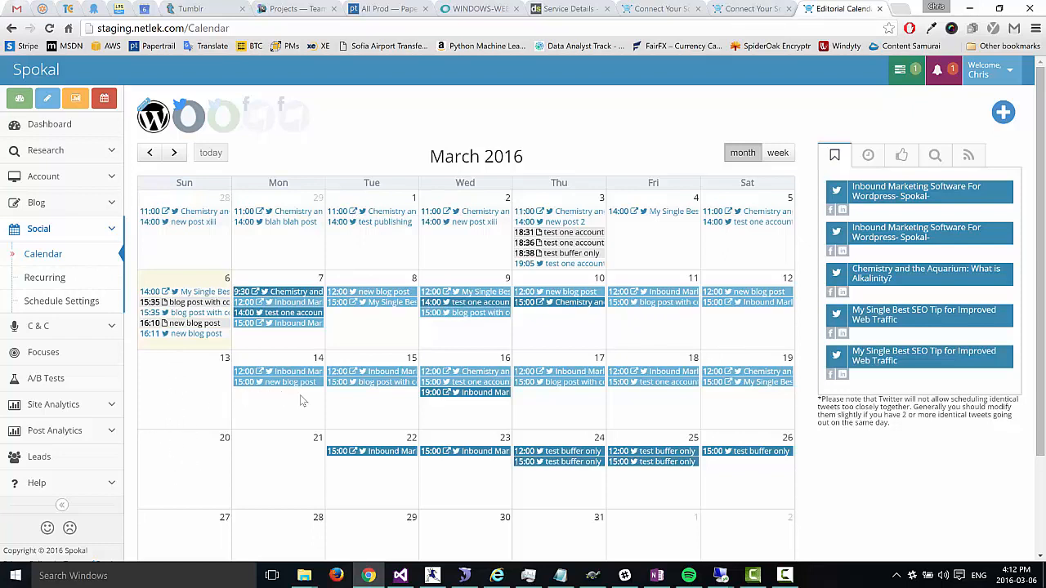
Step: Drag 'new blog post' from Recent Posts onto Sunday 13 March at 19:00
{"action": "left_click", "coordinate": [869, 155]}
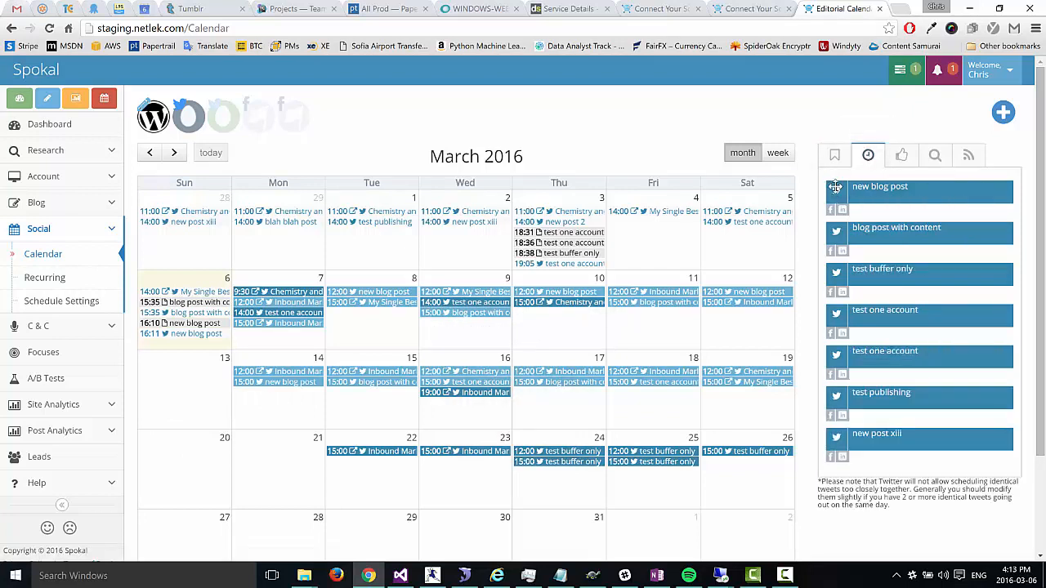
{"action": "left_click_drag", "start_coordinate": [836, 187], "coordinate": [199, 398]}
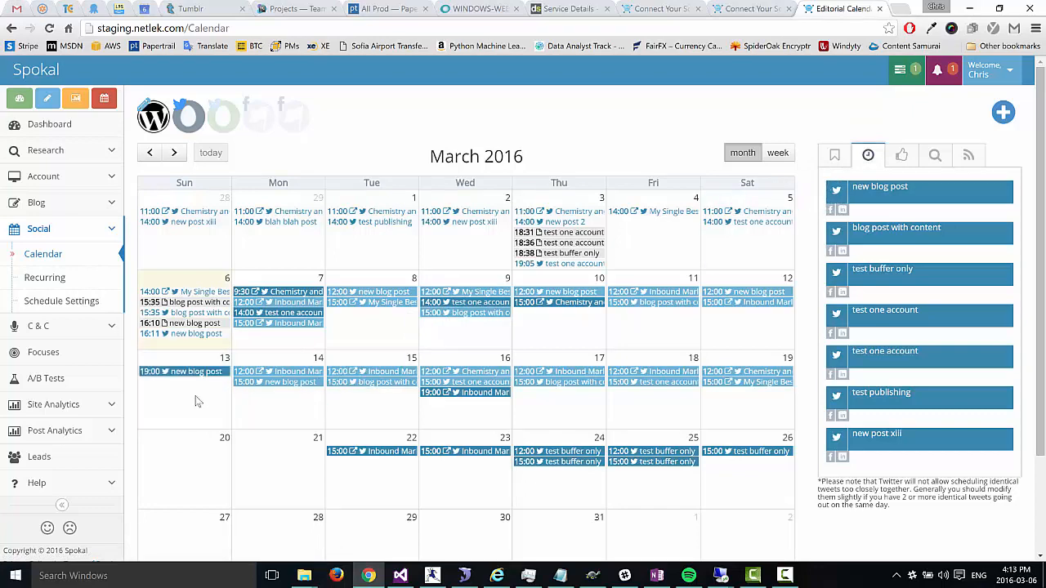
{"action": "mouse_move", "coordinate": [191, 377]}
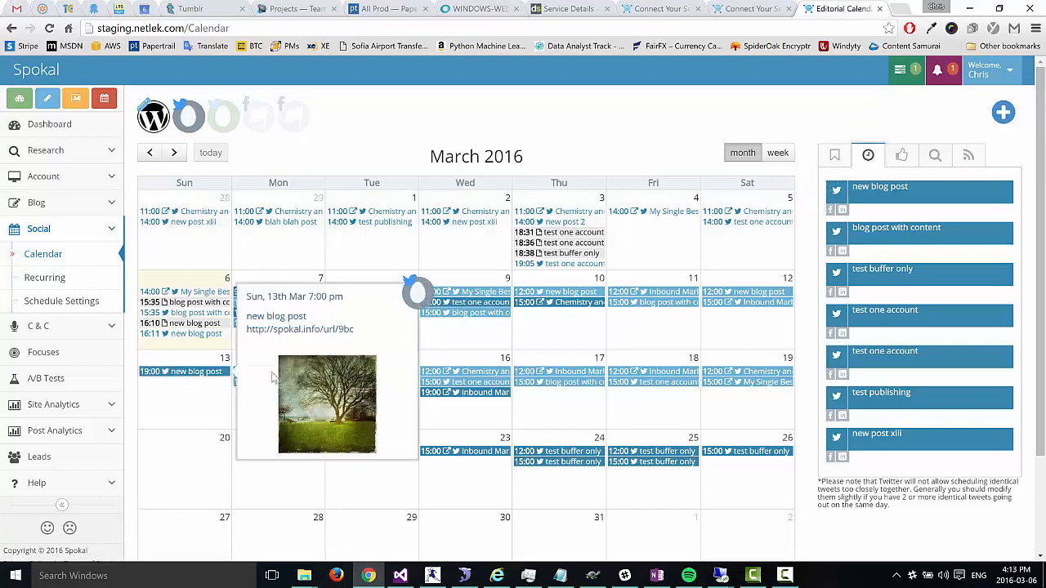
{"action": "mouse_move", "coordinate": [668, 311]}
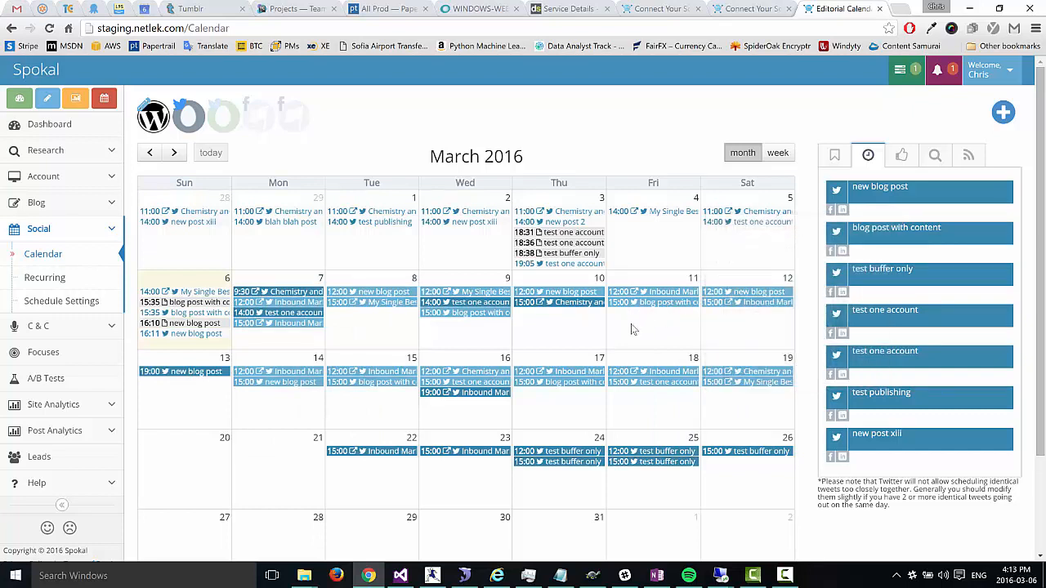
Step: Make the 5 pm Friday slot recurring and limit it to the focus 2 category
{"action": "left_click", "coordinate": [86, 302]}
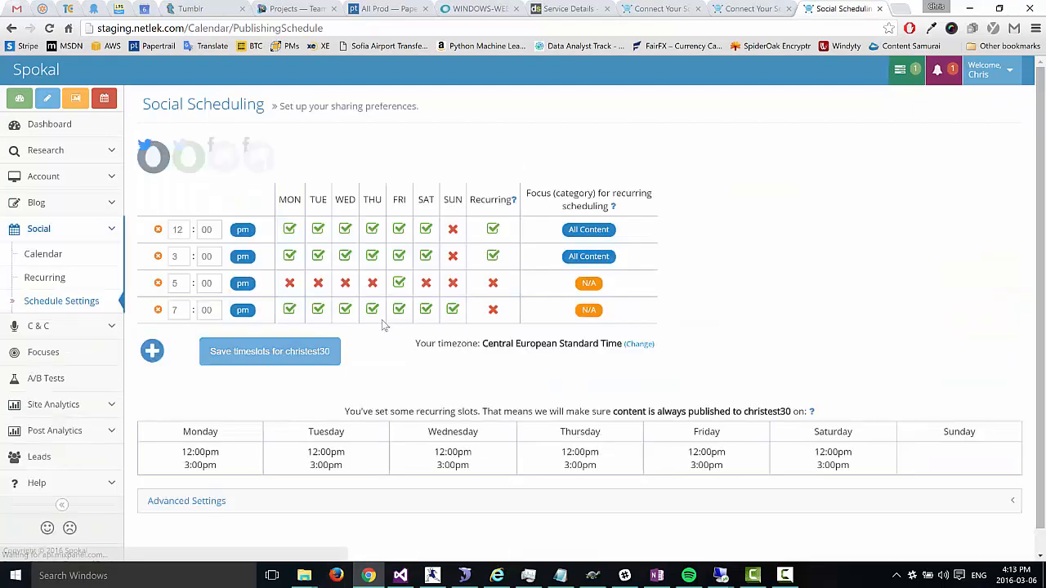
{"action": "scroll", "coordinate": [417, 320], "scroll_direction": "down", "scroll_amount": 1}
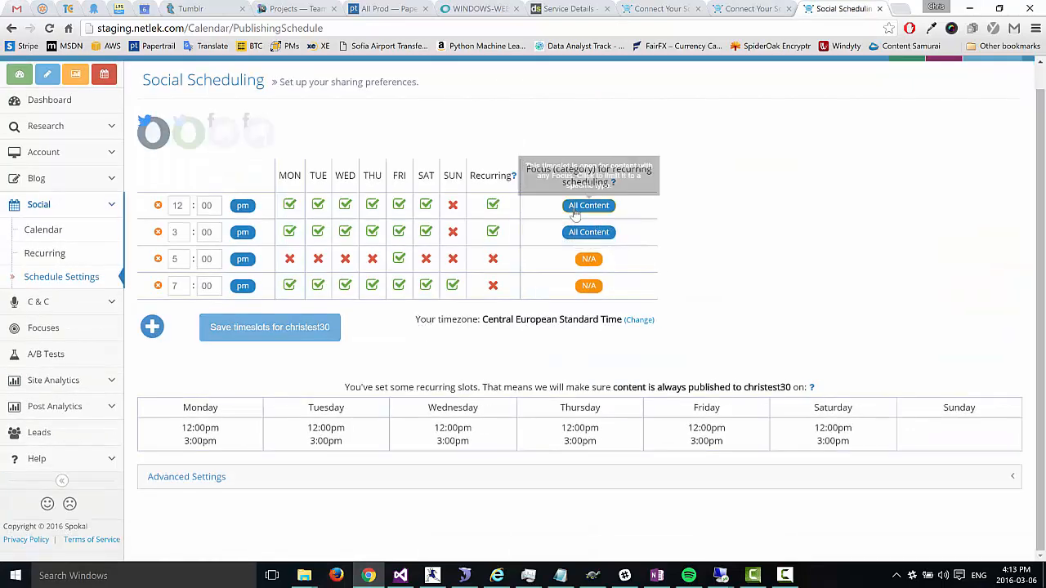
{"action": "left_click", "coordinate": [492, 259]}
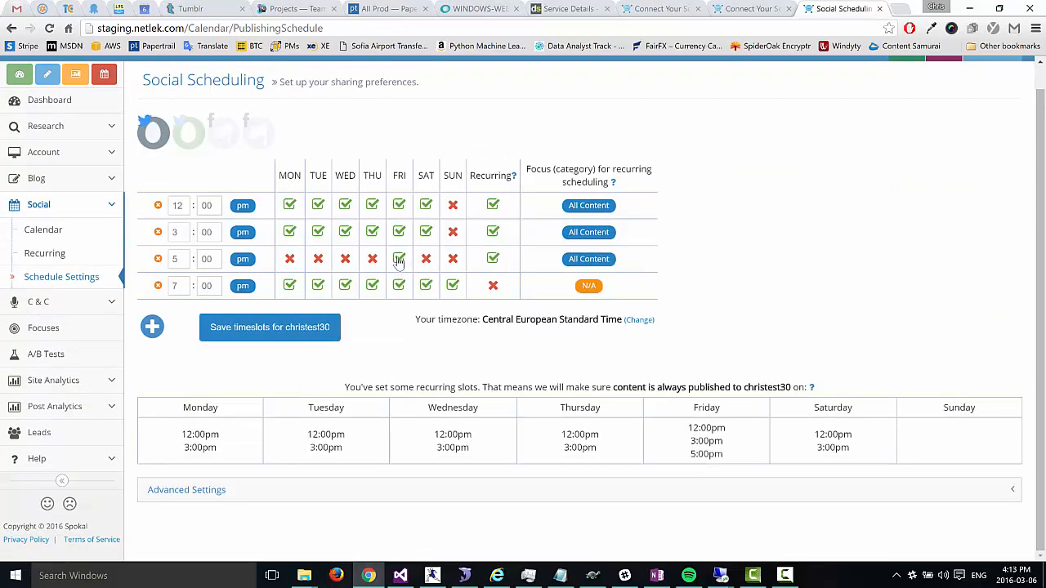
{"action": "left_click", "coordinate": [584, 259]}
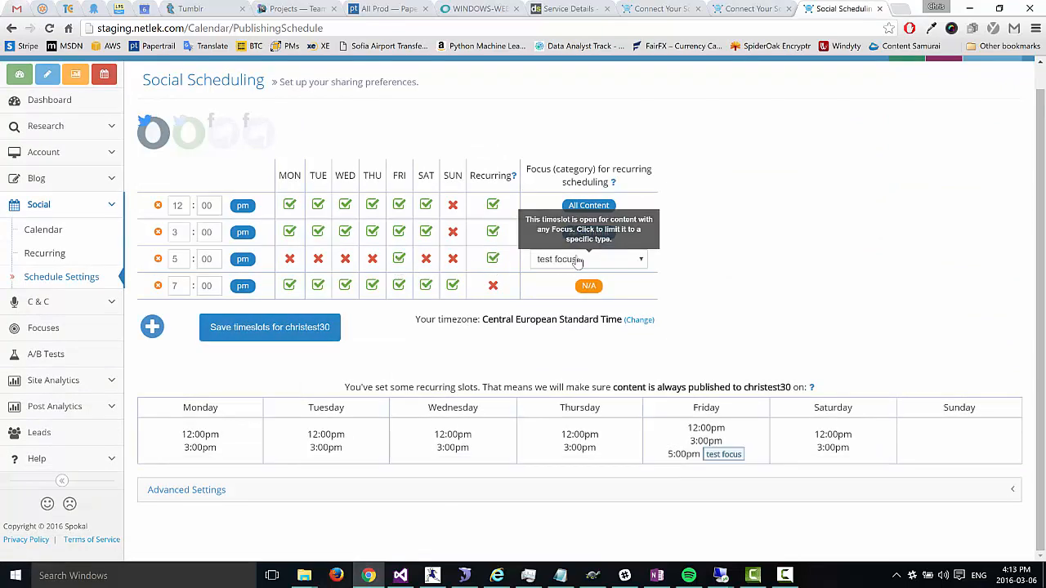
{"action": "left_click", "coordinate": [612, 268]}
{"action": "left_click", "coordinate": [566, 297]}
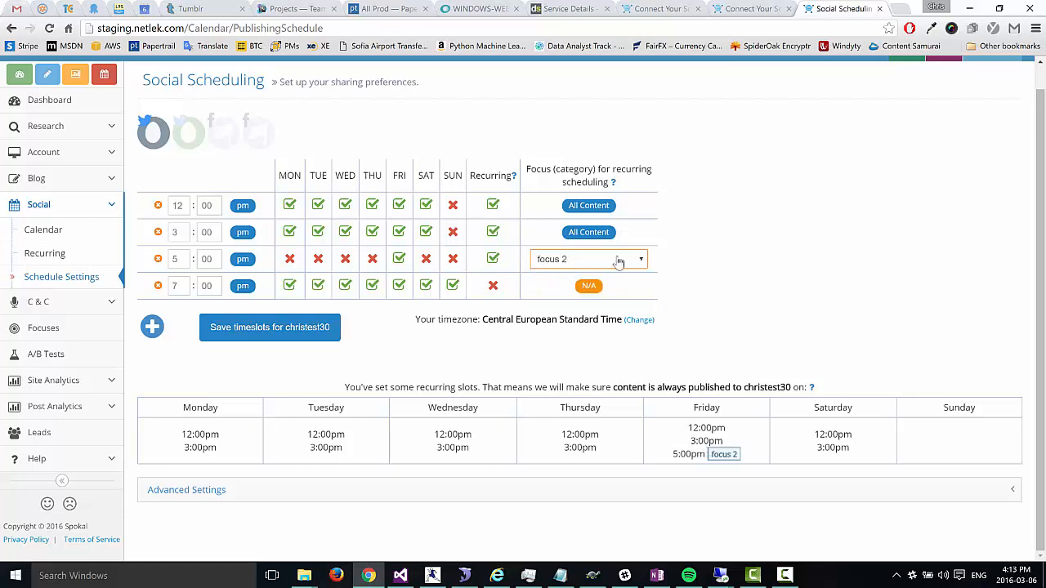
{"action": "left_click", "coordinate": [605, 263]}
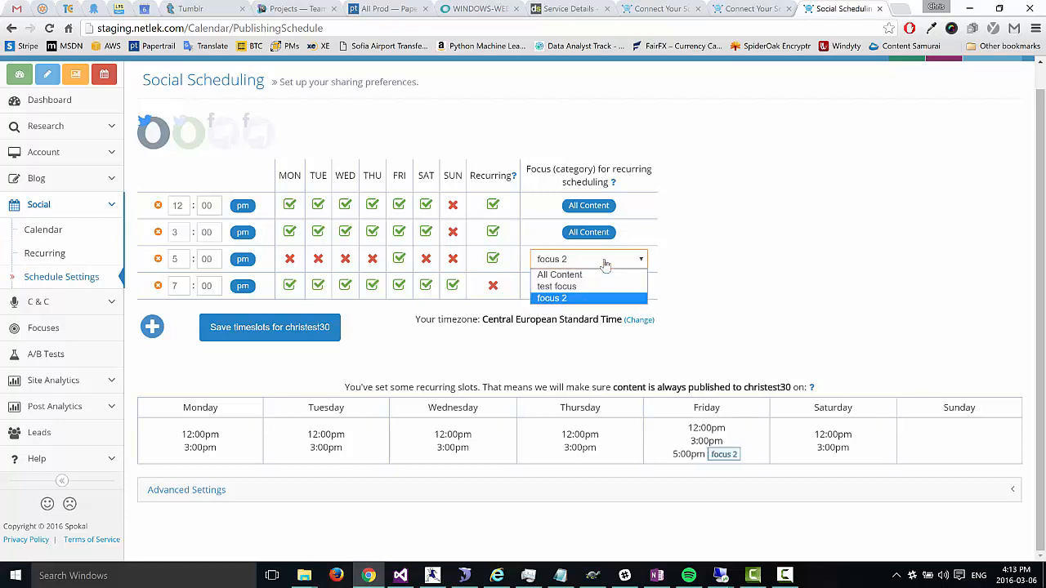
{"action": "left_click", "coordinate": [611, 298]}
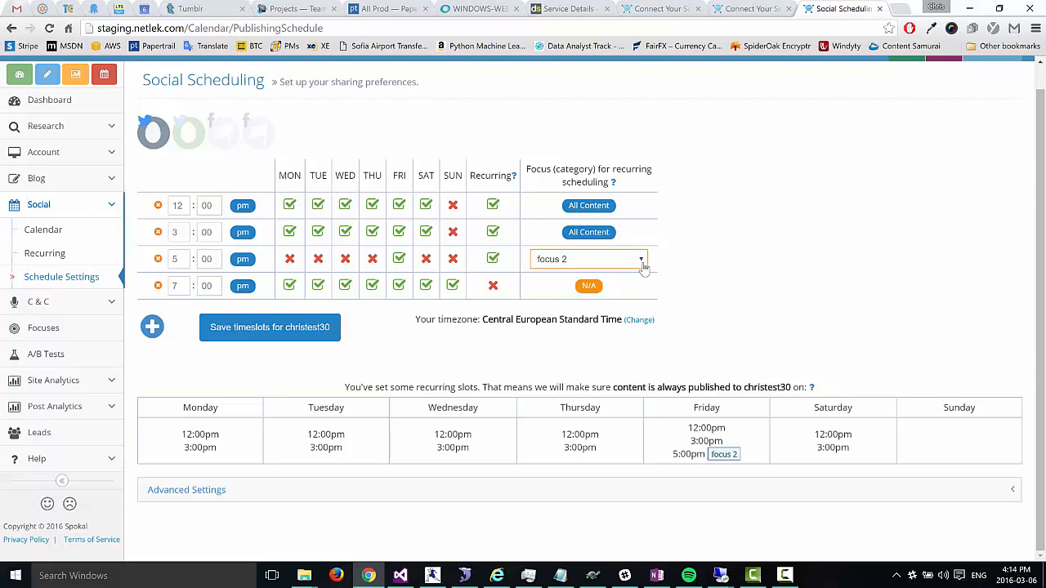
Step: Keep focus 2 on the 5 pm slot and save the timeslots
{"action": "left_click", "coordinate": [641, 259]}
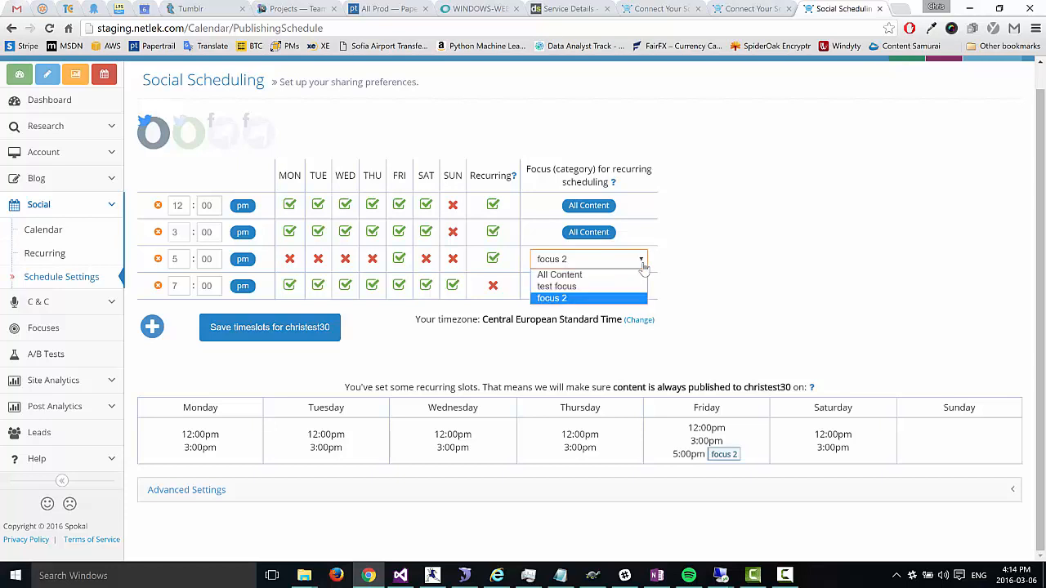
{"action": "left_click", "coordinate": [566, 299]}
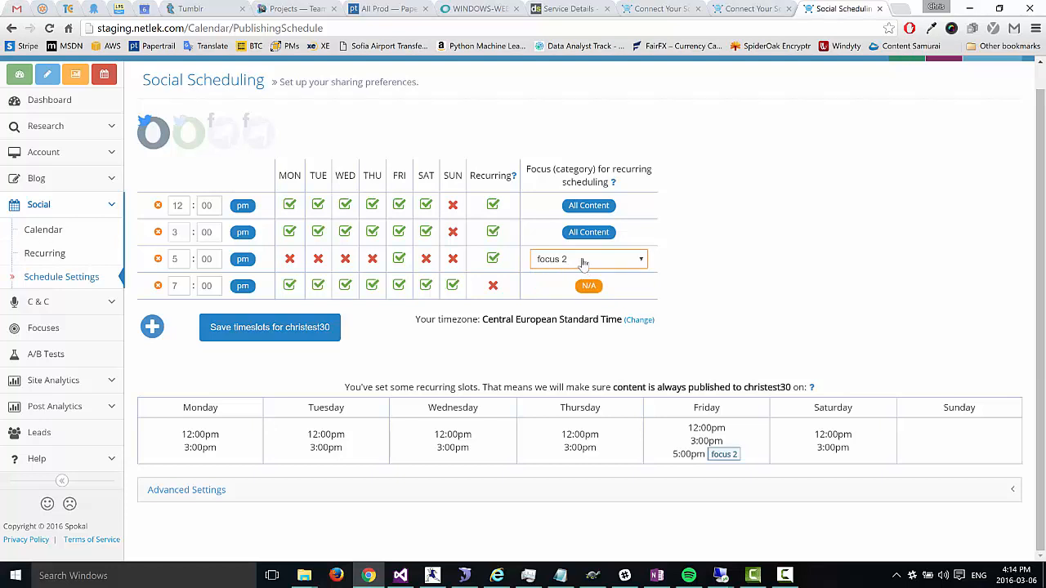
{"action": "left_click", "coordinate": [584, 262]}
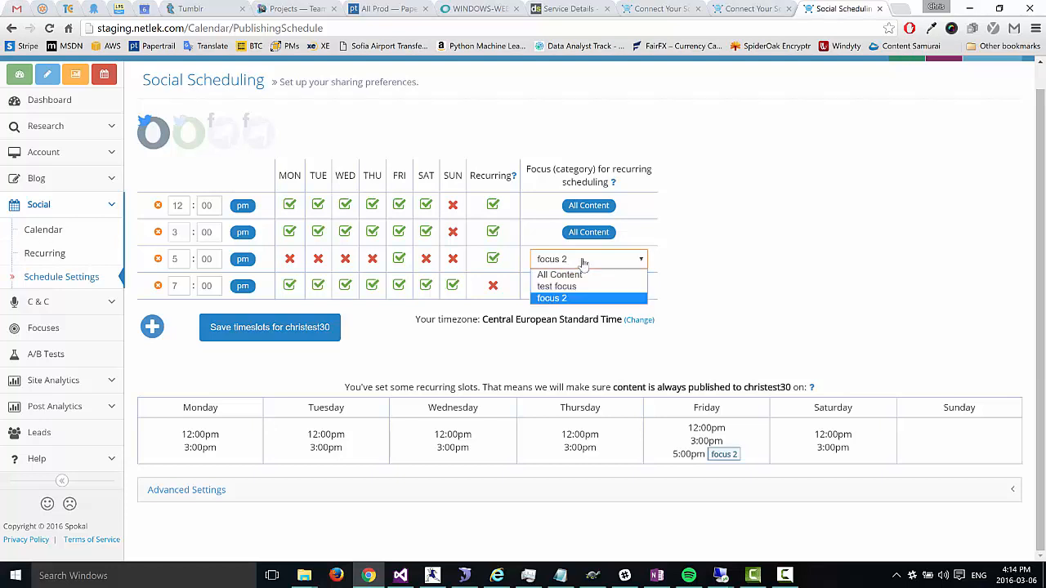
{"action": "left_click", "coordinate": [583, 262]}
{"action": "left_click", "coordinate": [592, 262]}
{"action": "left_click", "coordinate": [554, 297]}
{"action": "left_click", "coordinate": [286, 326]}
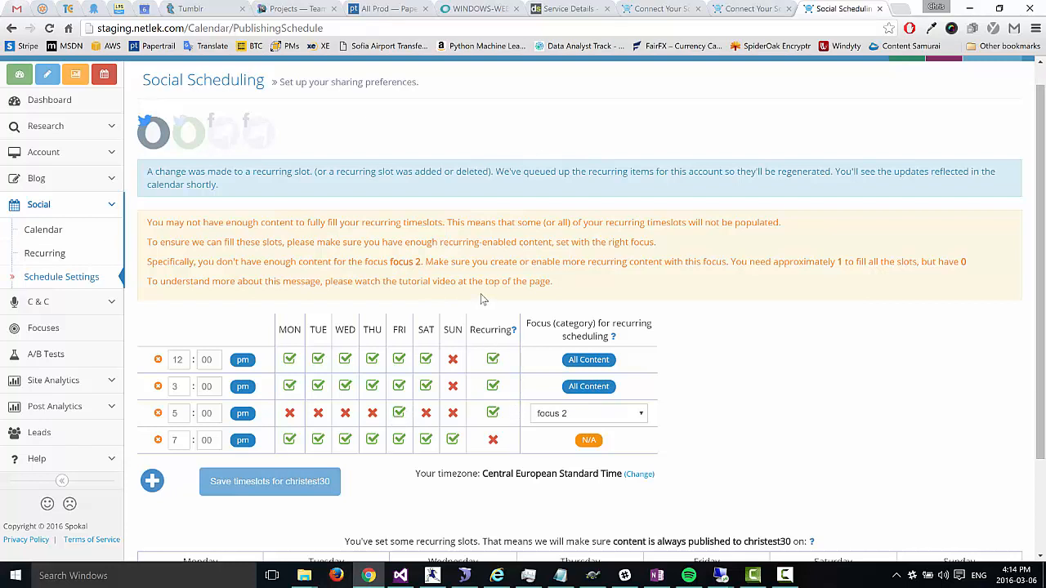
Step: Switch the 5 pm slot's focus to All Content and save the timeslots again
{"action": "left_click", "coordinate": [603, 415]}
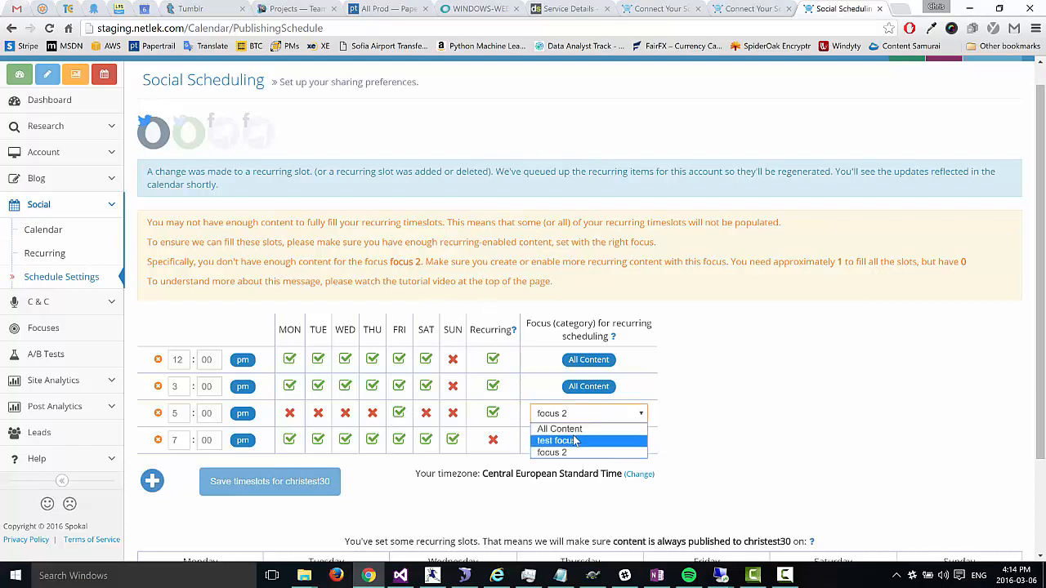
{"action": "left_click", "coordinate": [609, 429]}
{"action": "left_click", "coordinate": [287, 482]}
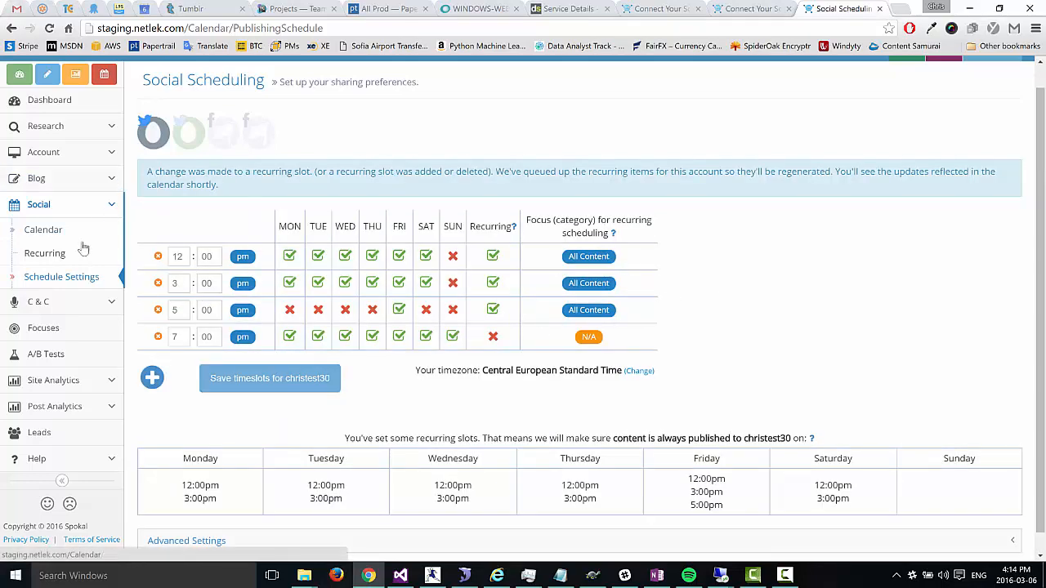
Step: Open Social Schedule Settings to view the Friday 12:00pm, 3:00pm and 5:00pm timeslots
{"action": "left_click", "coordinate": [52, 233]}
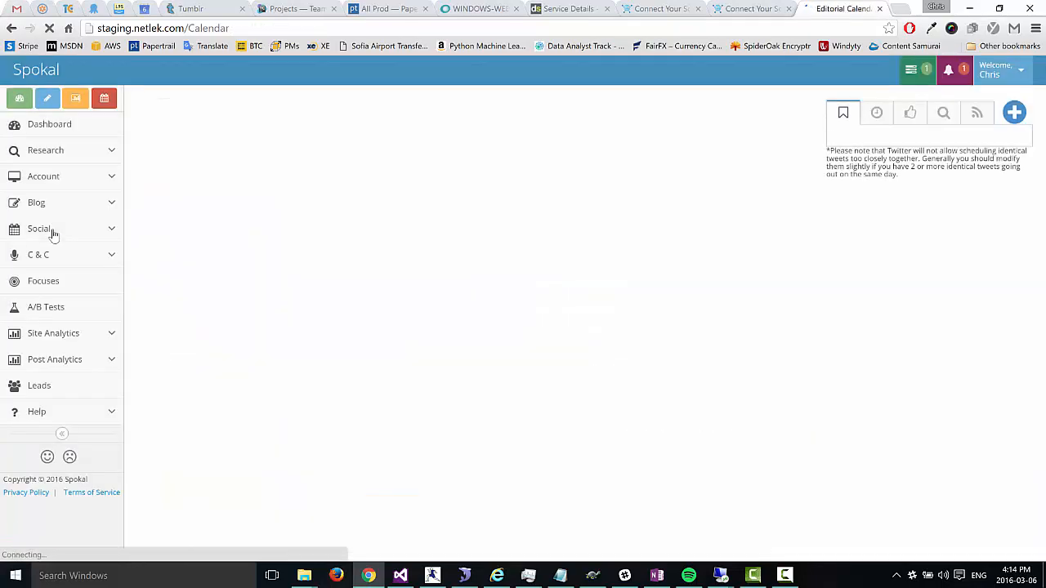
{"action": "mouse_move", "coordinate": [196, 121]}
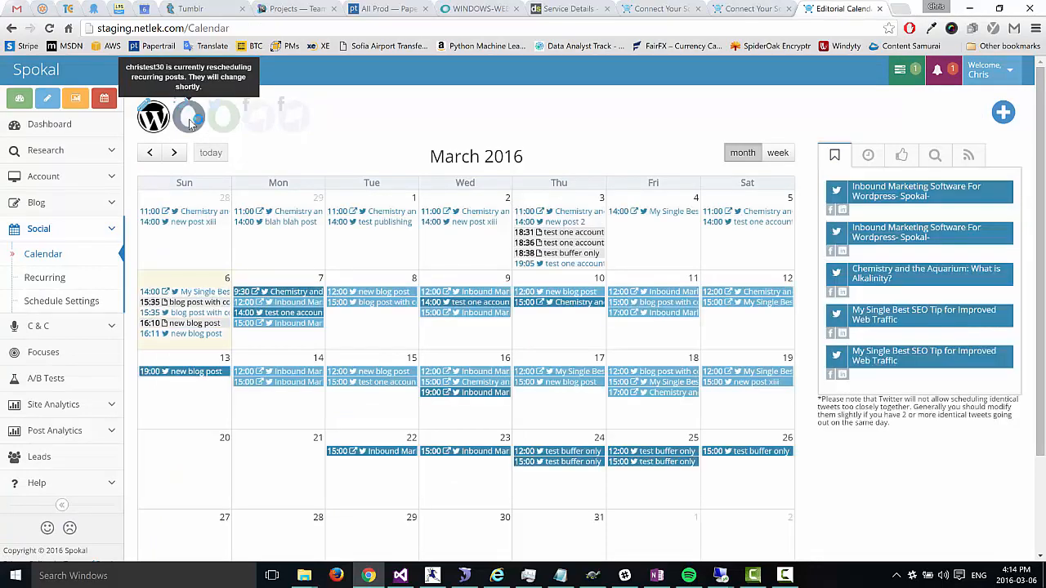
{"action": "mouse_move", "coordinate": [665, 323]}
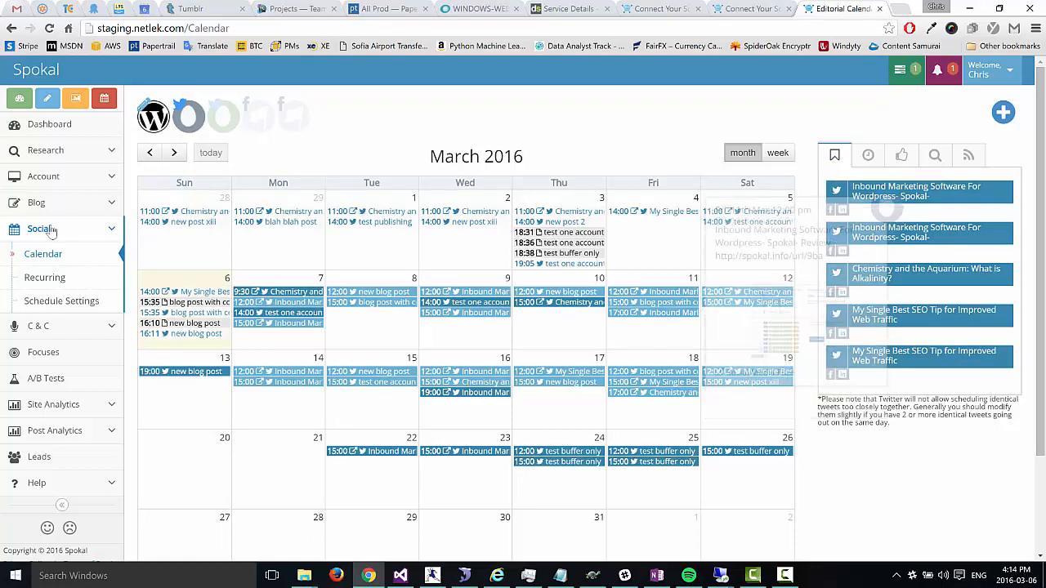
{"action": "left_click", "coordinate": [57, 302]}
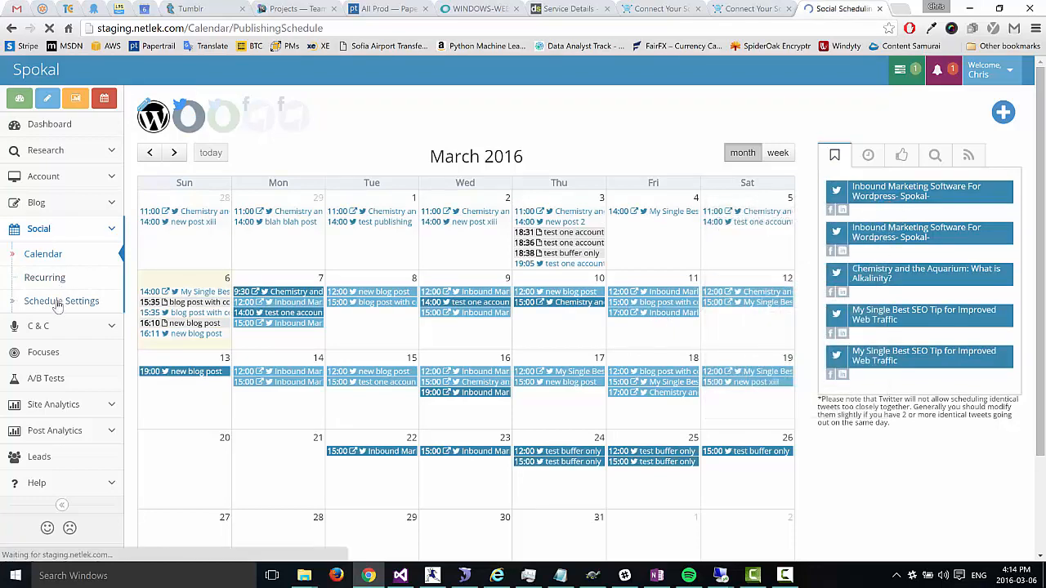
{"action": "scroll", "coordinate": [319, 304], "scroll_direction": "down", "scroll_amount": 1}
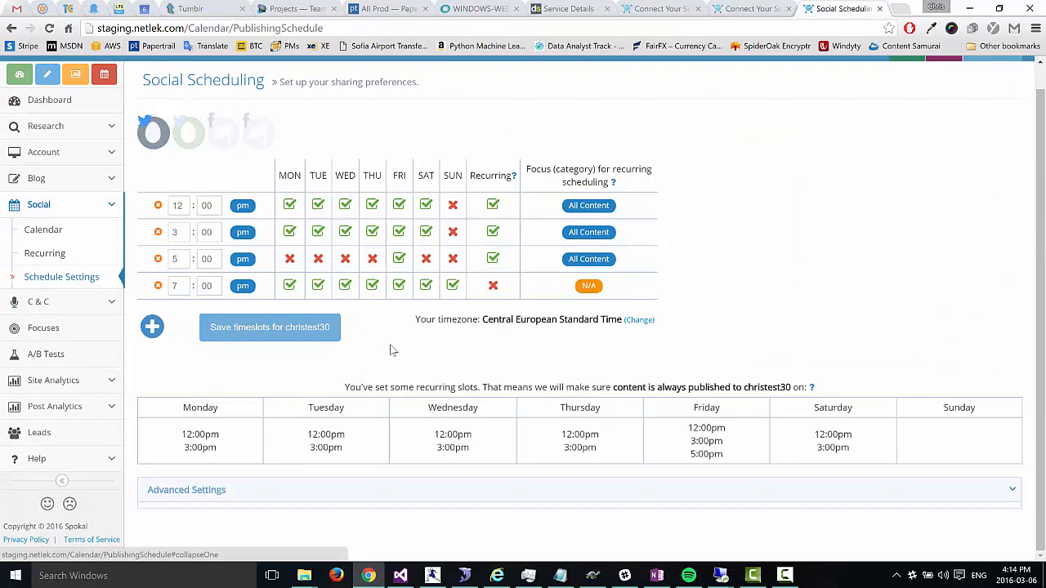
Step: Expand Advanced Settings and review blog posts at 30% and curated content at 70%
{"action": "left_click", "coordinate": [247, 494]}
{"action": "scroll", "coordinate": [401, 346], "scroll_direction": "down", "scroll_amount": 4}
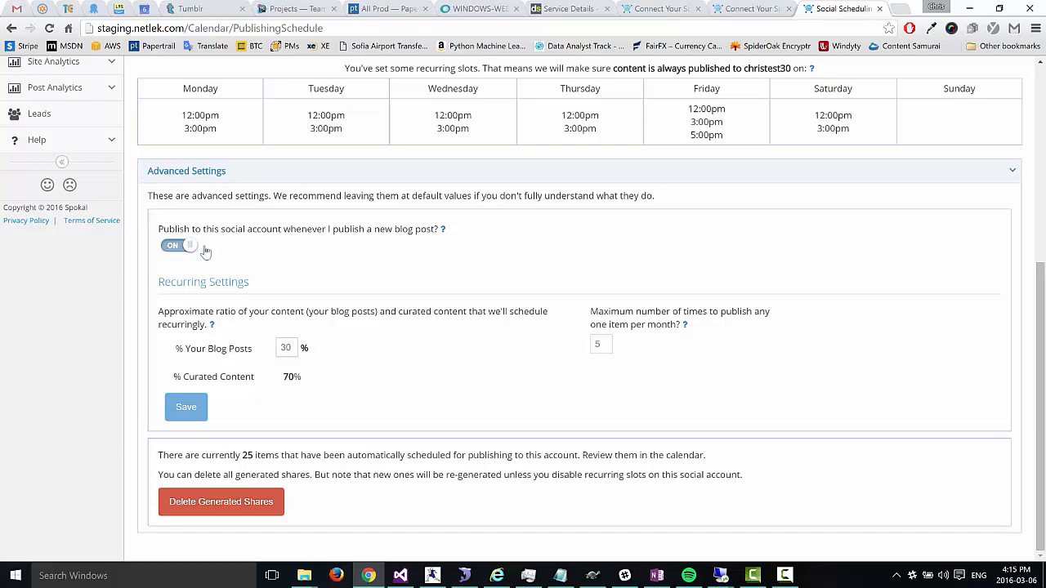
{"action": "left_click", "coordinate": [294, 350]}
Step: Leave the blog posts share at 30% and return to the March 2016 calendar
{"action": "left_click", "coordinate": [364, 353]}
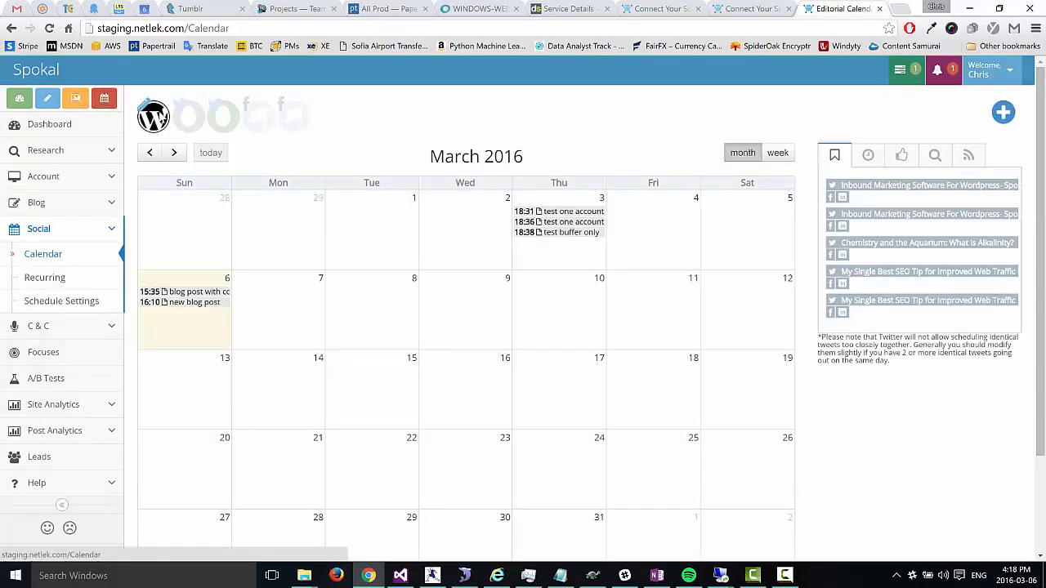
Step: Show Twitter and Facebook shares and drag Inbound Marketing Software For Wordpress onto Wed 23
{"action": "left_click", "coordinate": [182, 118]}
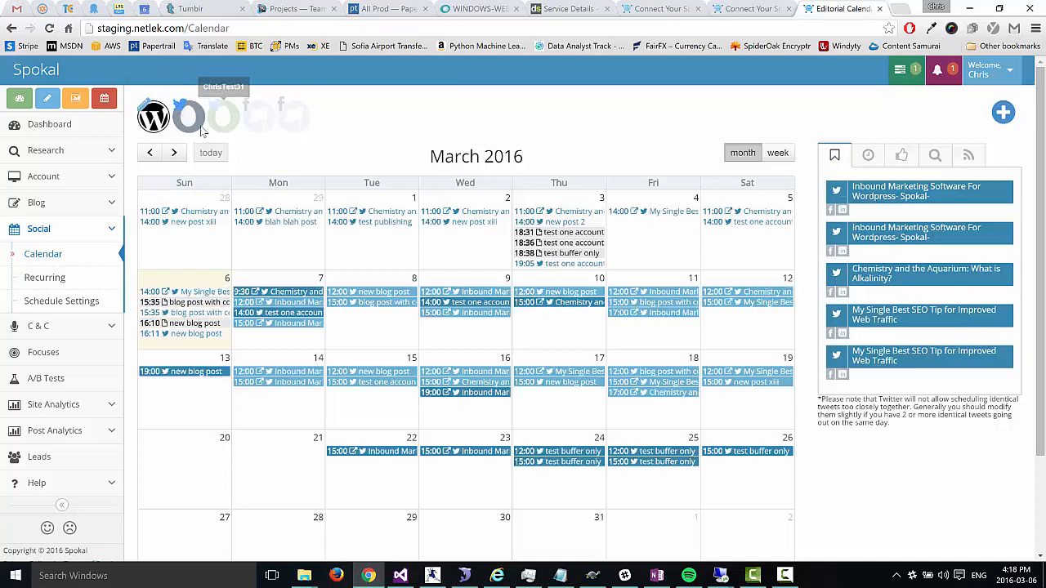
{"action": "left_click", "coordinate": [255, 119]}
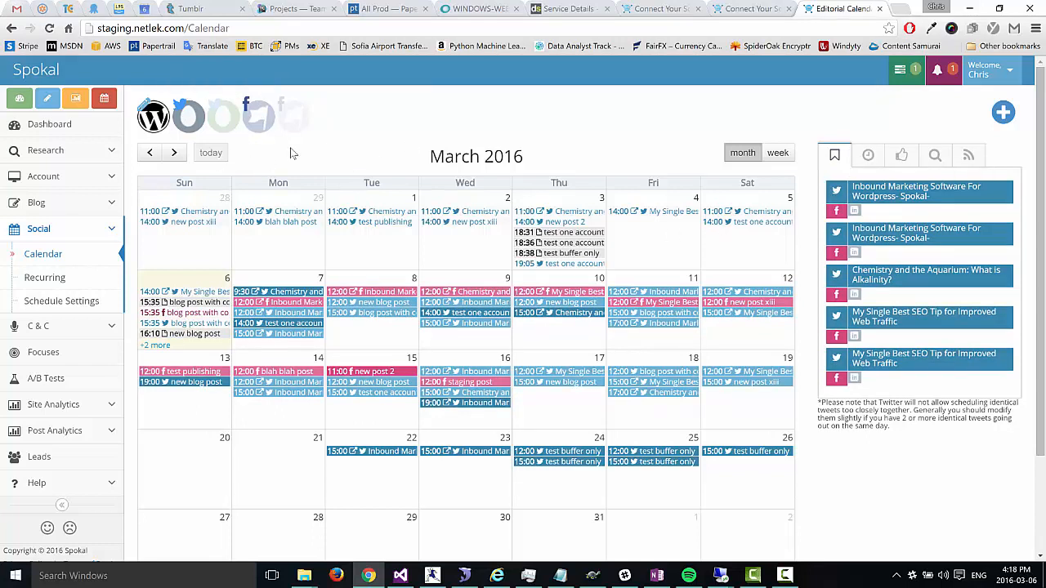
{"action": "left_click_drag", "start_coordinate": [835, 193], "coordinate": [444, 483]}
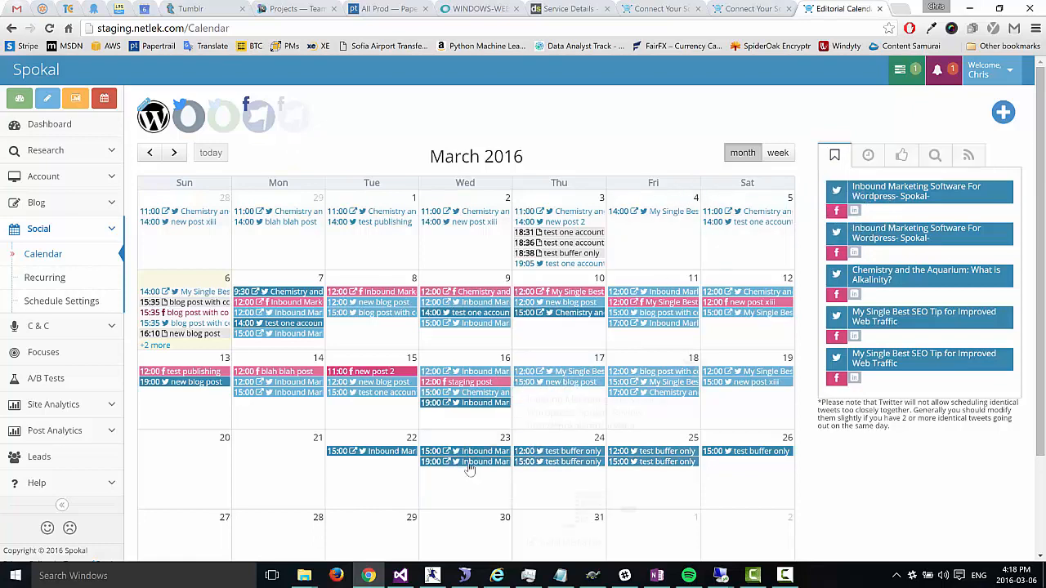
Step: Inspect the Wed 23 19:00 and Thu 24 shares, then toggle the other Twitter account's shares
{"action": "left_click", "coordinate": [468, 463]}
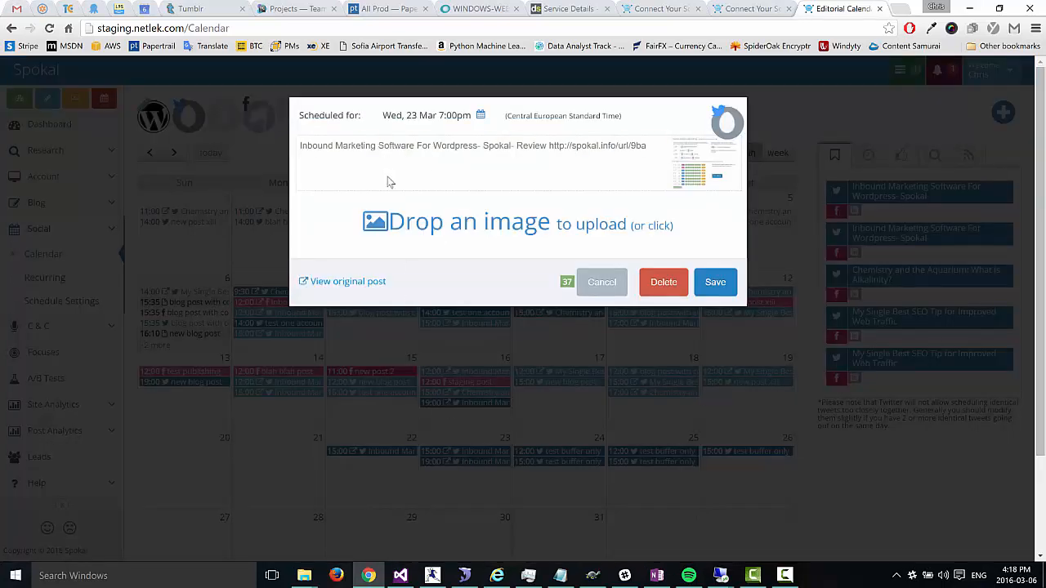
{"action": "left_click", "coordinate": [602, 286]}
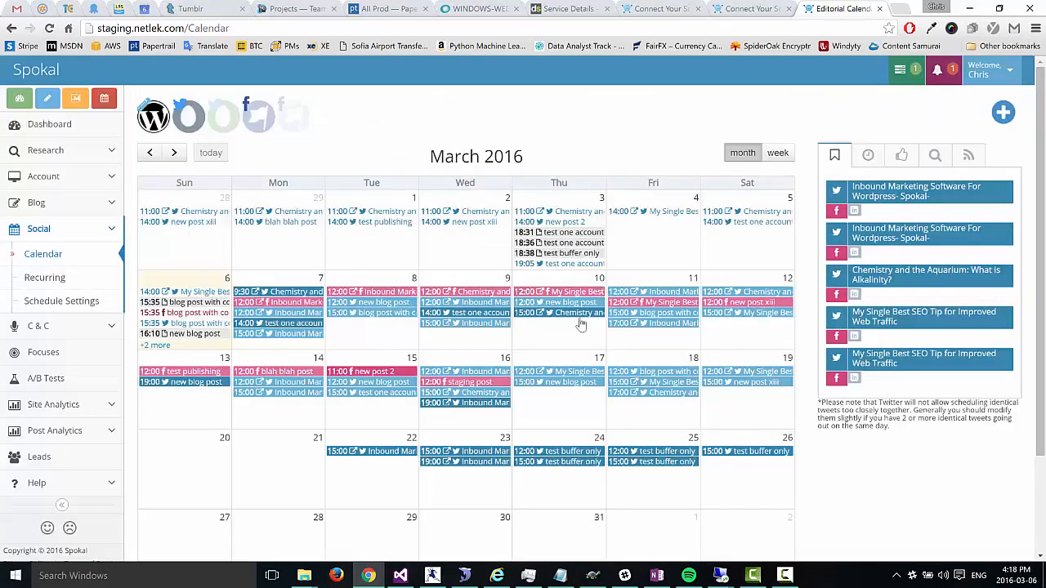
{"action": "left_click", "coordinate": [546, 451]}
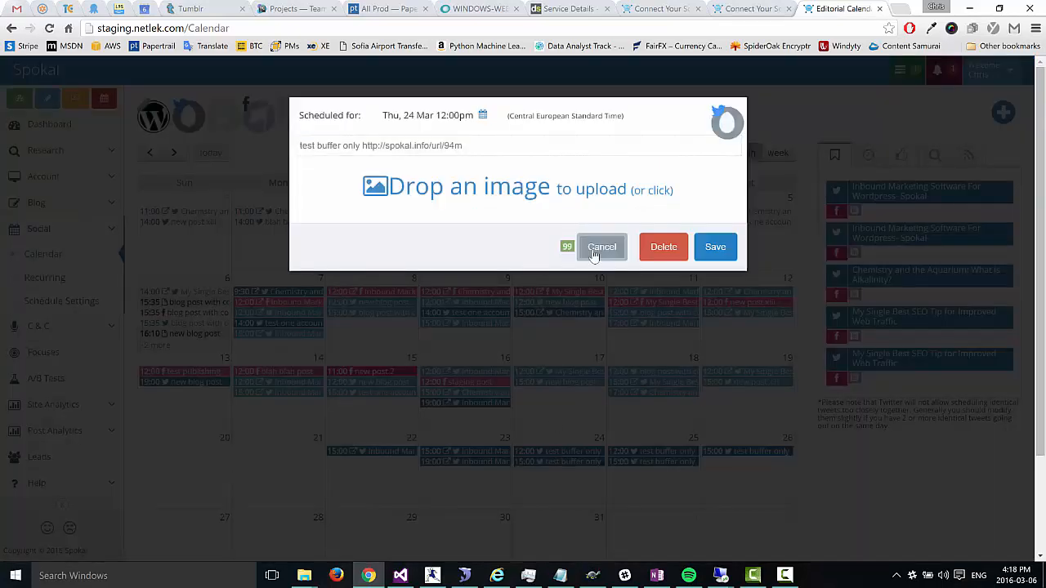
{"action": "left_click", "coordinate": [594, 248]}
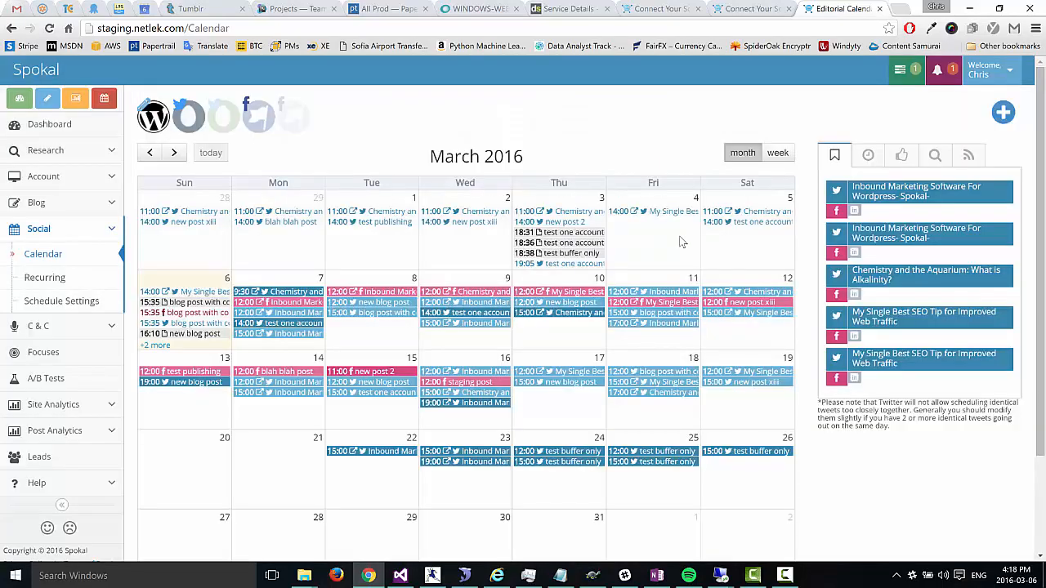
{"action": "left_click", "coordinate": [220, 121]}
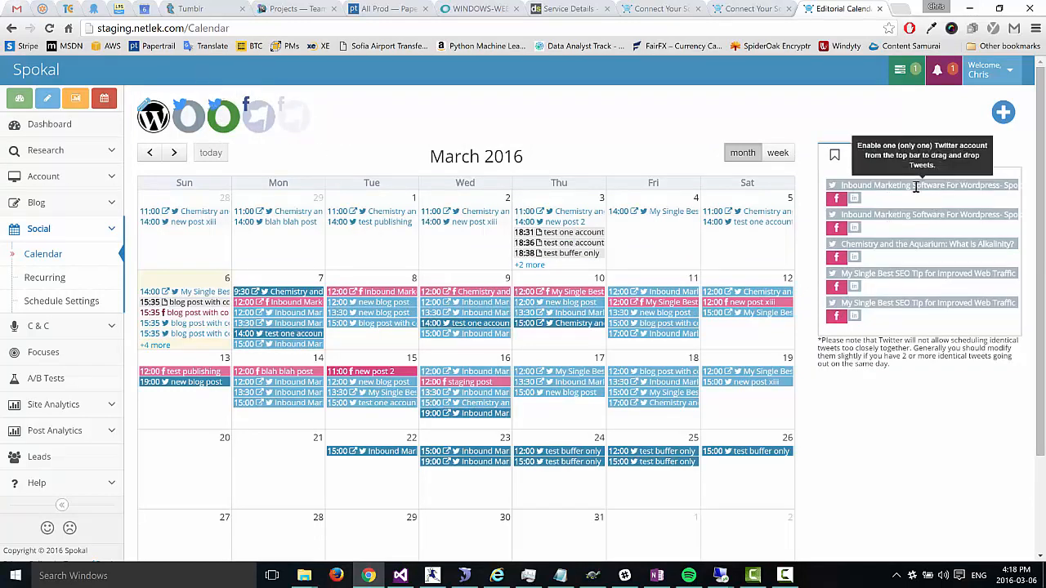
{"action": "left_click", "coordinate": [223, 125]}
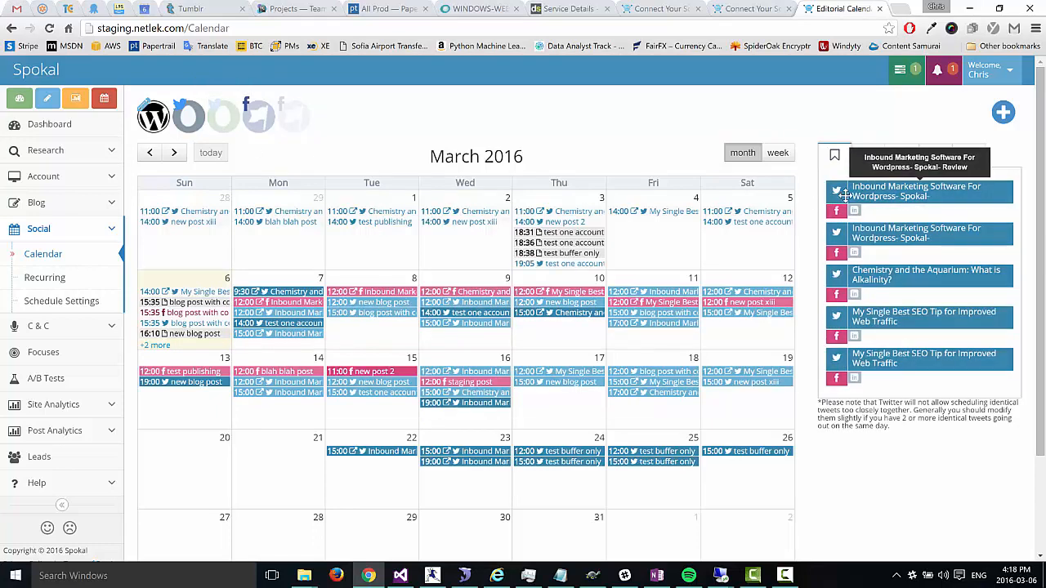
Step: Start a new social share from the pasted Pinterest purchase-stats article URL
{"action": "left_click", "coordinate": [1004, 114]}
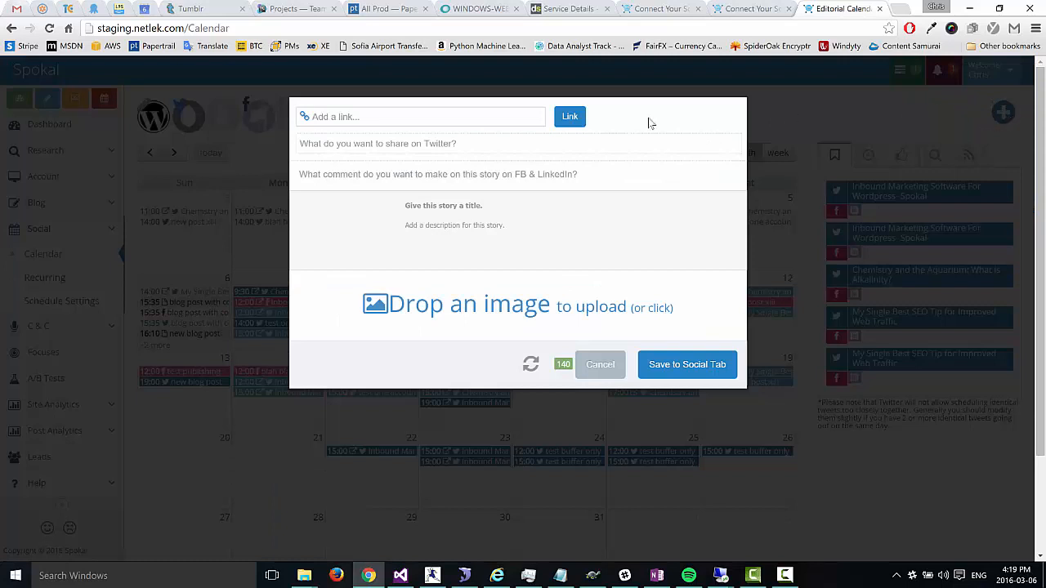
{"action": "left_click", "coordinate": [432, 122]}
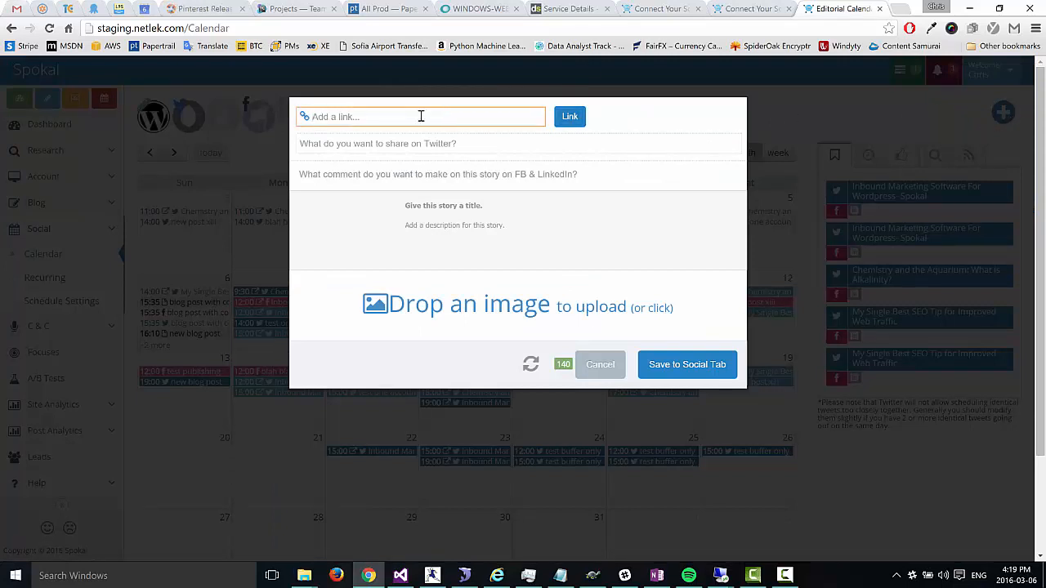
{"action": "right_click", "coordinate": [421, 116]}
{"action": "left_click", "coordinate": [449, 191]}
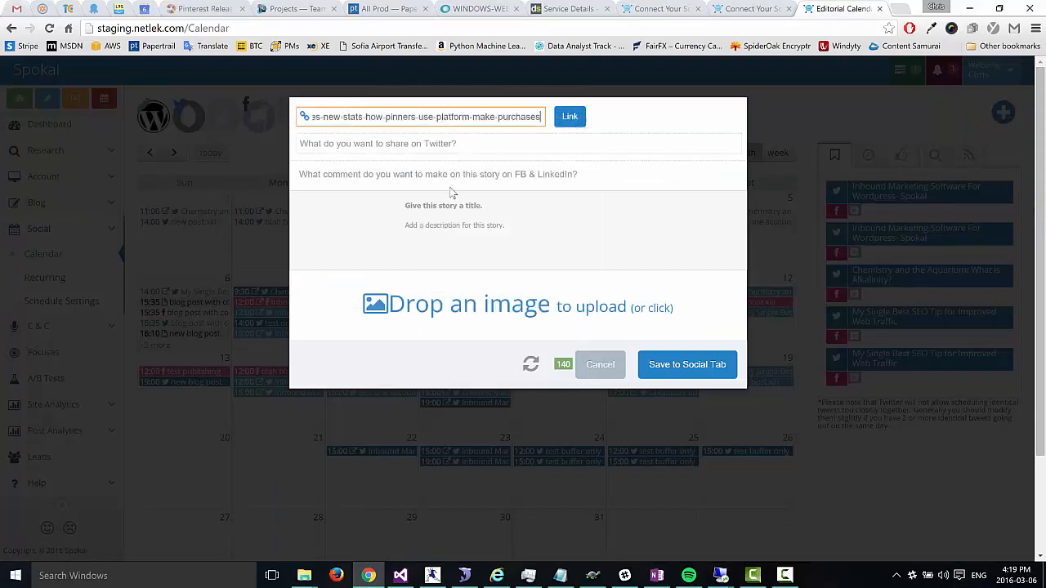
{"action": "left_click", "coordinate": [569, 116]}
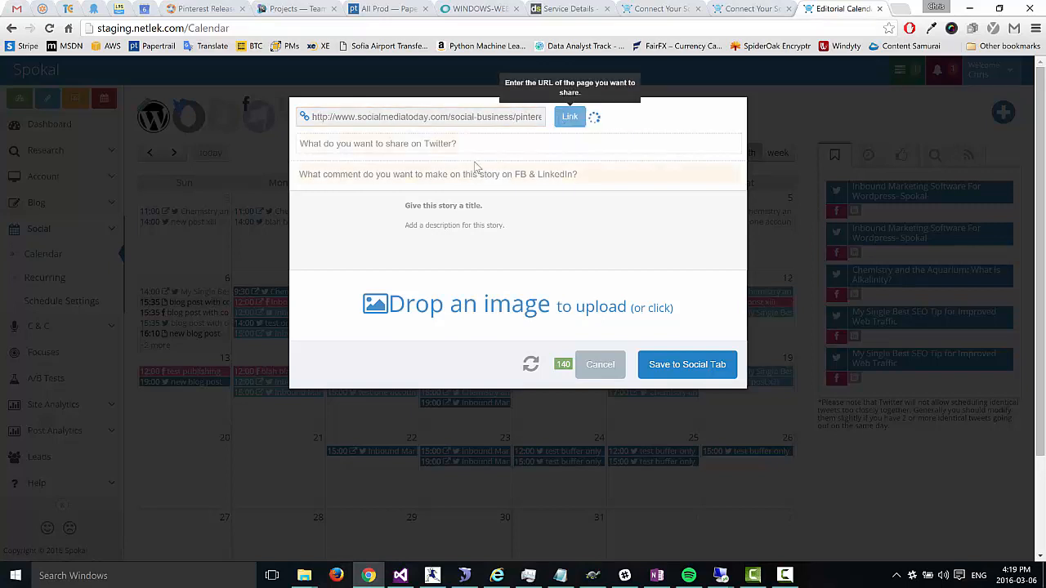
Step: Add a Facebook & LinkedIn comment and attach the Placing your order image
{"action": "left_click", "coordinate": [439, 187]}
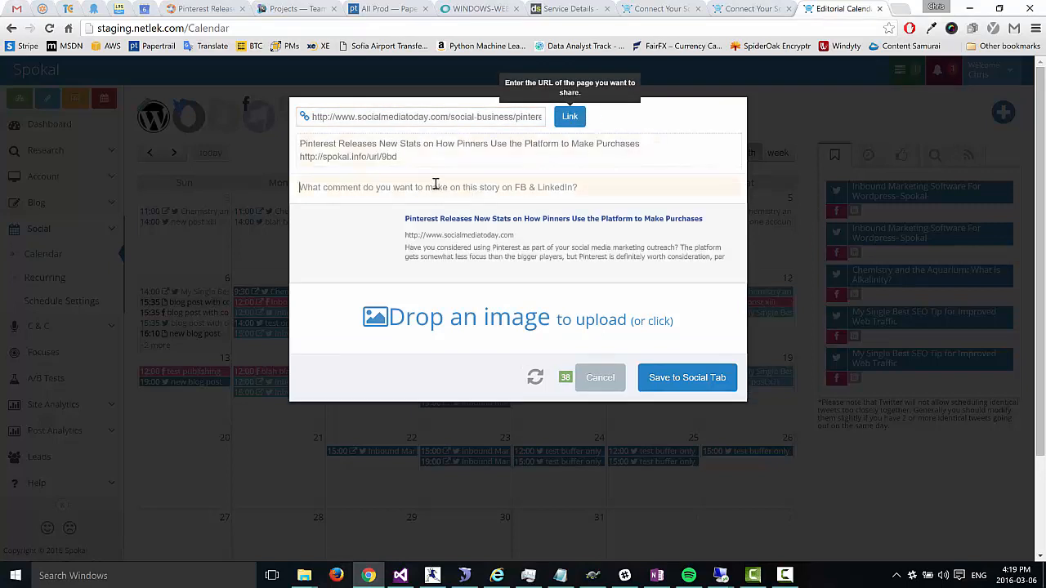
{"action": "type", "text": "asdfasdfasdfasdff"}
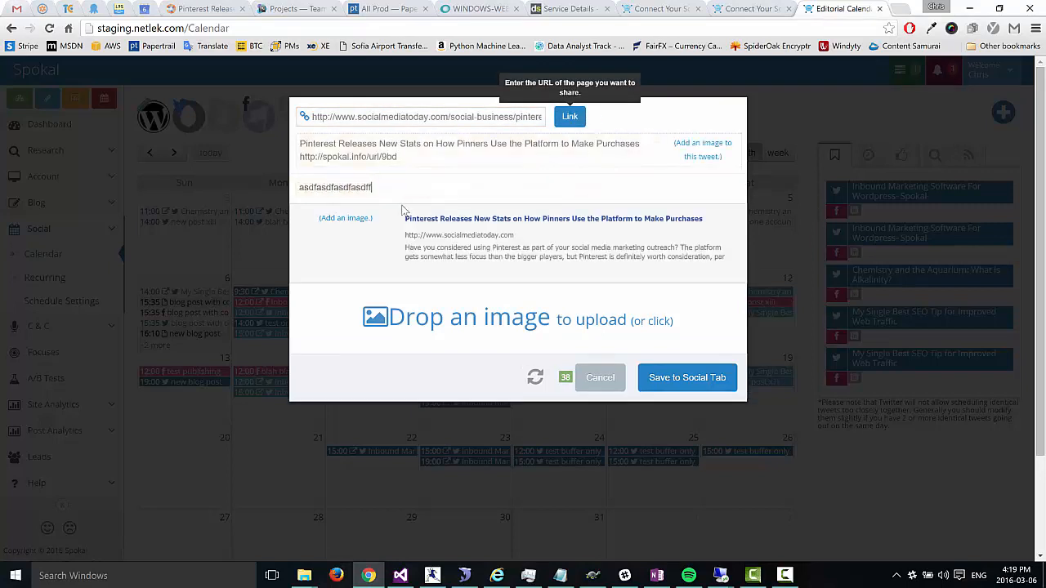
{"action": "left_click", "coordinate": [350, 219]}
{"action": "left_click", "coordinate": [358, 246]}
{"action": "left_click", "coordinate": [347, 232]}
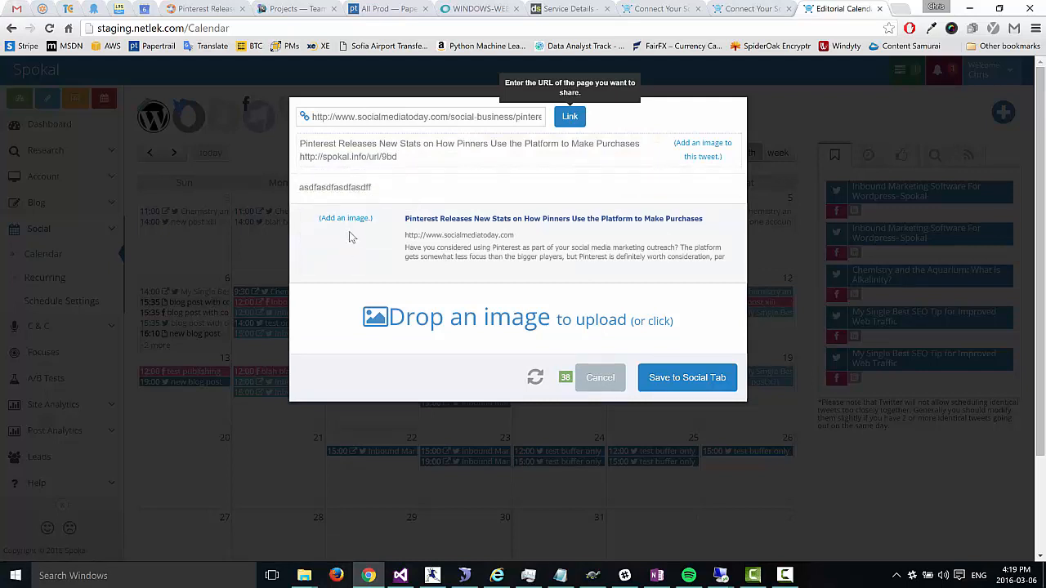
{"action": "left_click", "coordinate": [351, 223]}
{"action": "left_click", "coordinate": [352, 232]}
{"action": "left_click", "coordinate": [351, 234]}
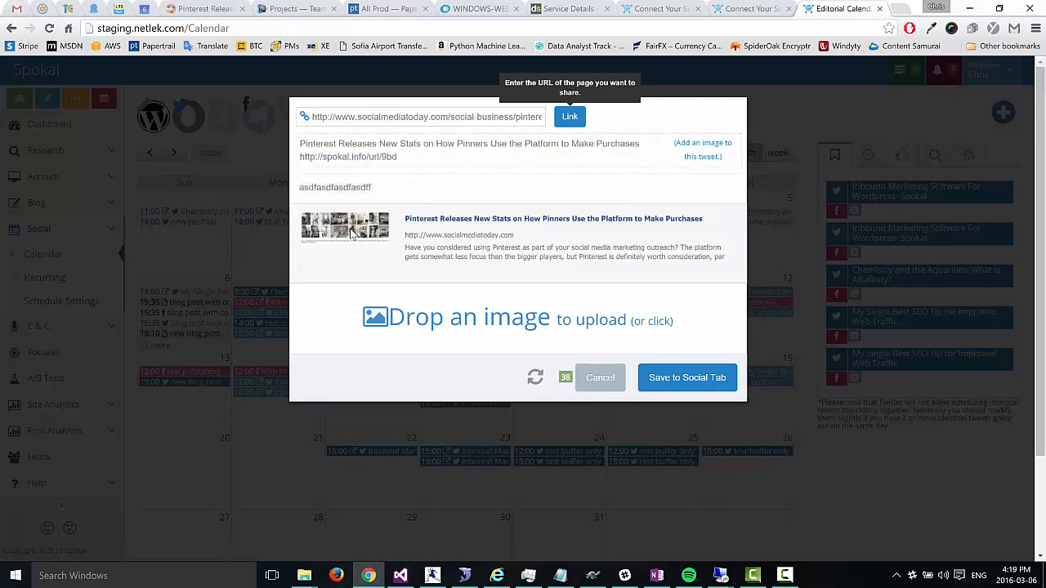
{"action": "left_click", "coordinate": [351, 236]}
{"action": "left_click", "coordinate": [349, 237]}
{"action": "left_click", "coordinate": [350, 236]}
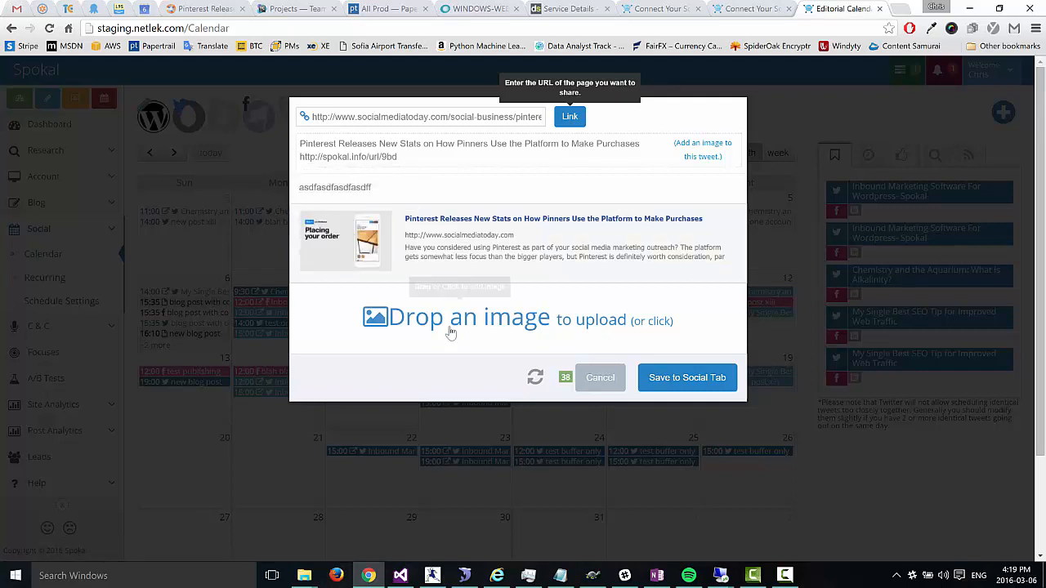
{"action": "left_click", "coordinate": [707, 152]}
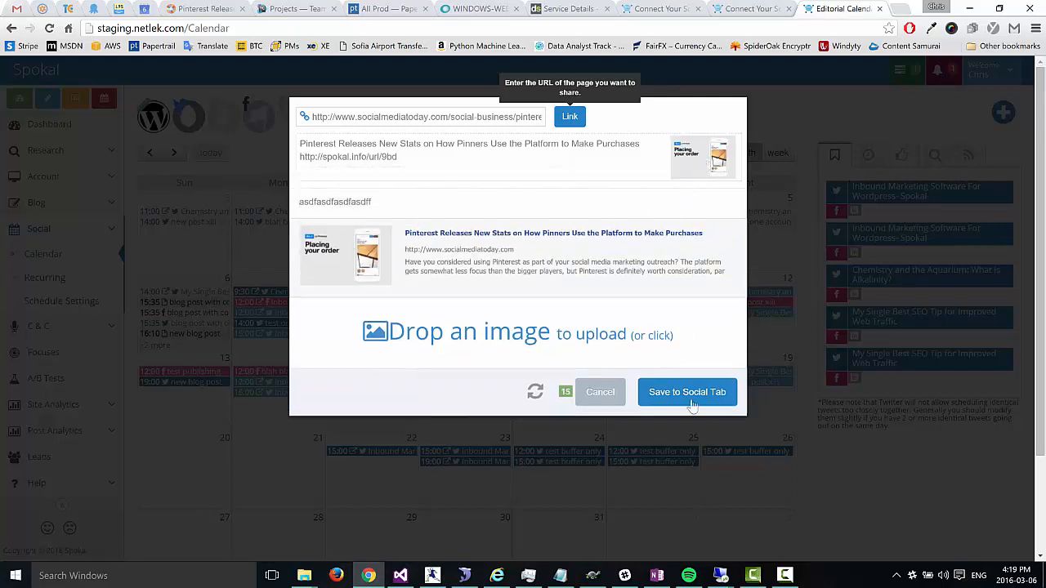
Step: Make the share recurring with All Focuses and save it to the social tab
{"action": "left_click", "coordinate": [536, 395]}
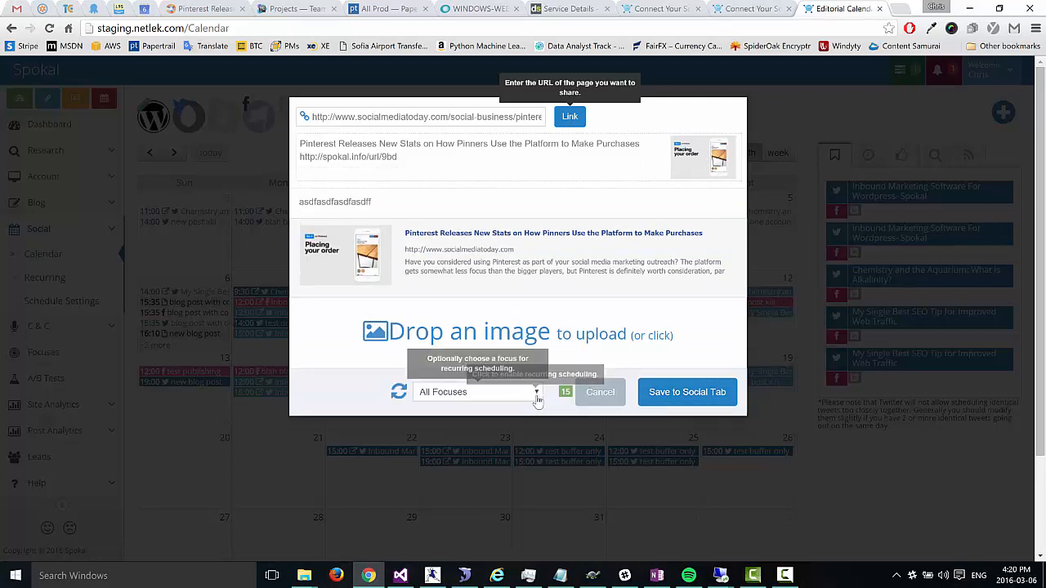
{"action": "left_click", "coordinate": [400, 397]}
{"action": "left_click", "coordinate": [533, 396]}
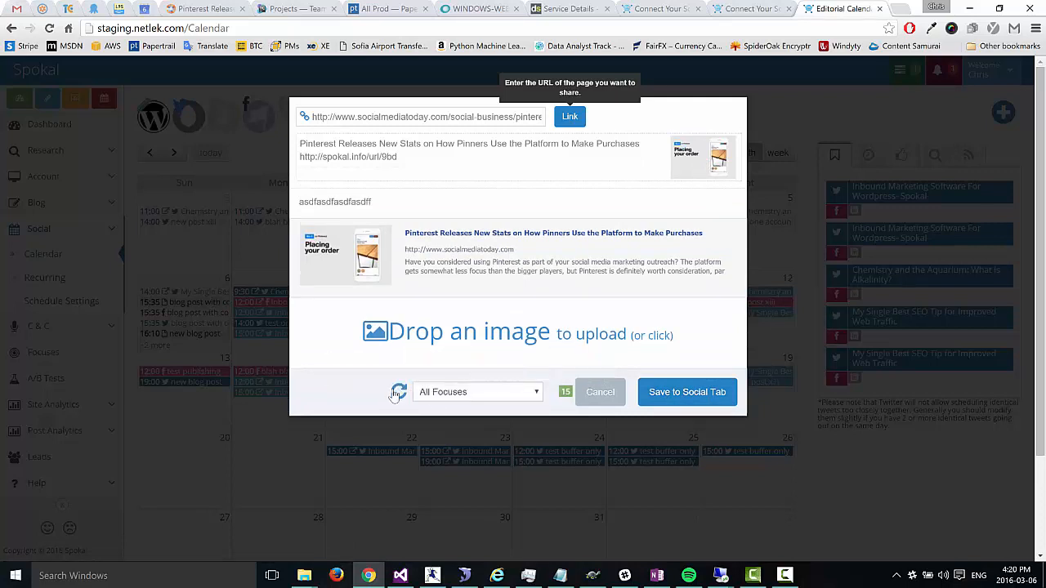
{"action": "left_click", "coordinate": [531, 394]}
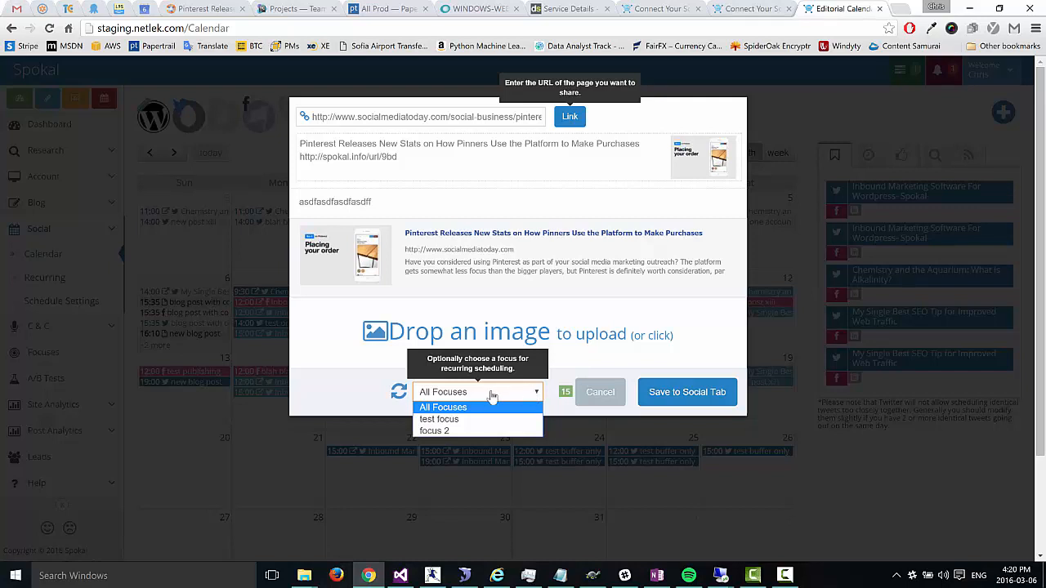
{"action": "left_click", "coordinate": [572, 378]}
{"action": "left_click", "coordinate": [675, 394]}
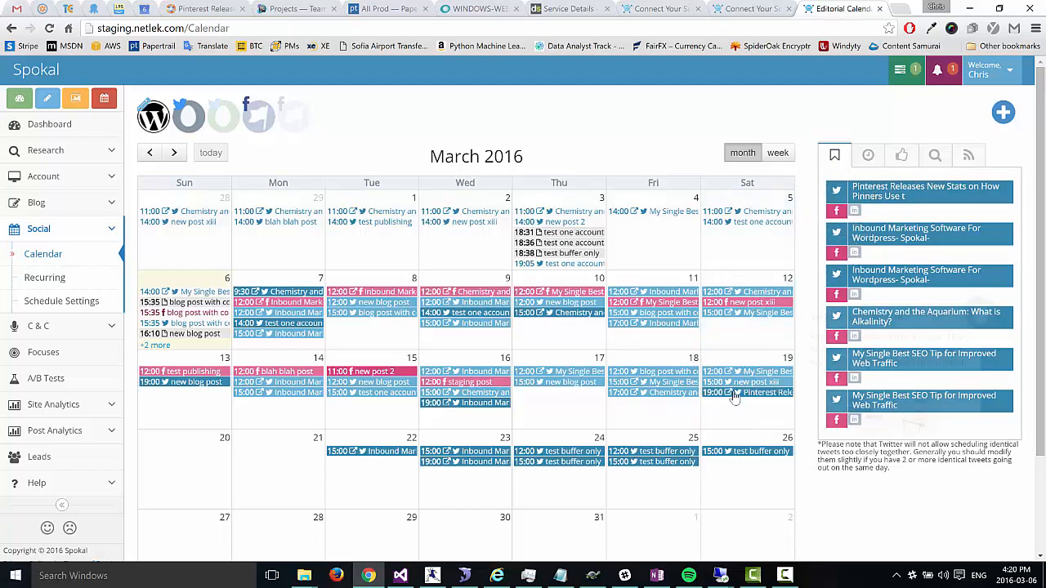
Step: Check the Sat 19 Pinterest and Fri 18 Chemistry shares, then open Recurring Social Posts
{"action": "left_click", "coordinate": [733, 393]}
{"action": "left_click", "coordinate": [603, 275]}
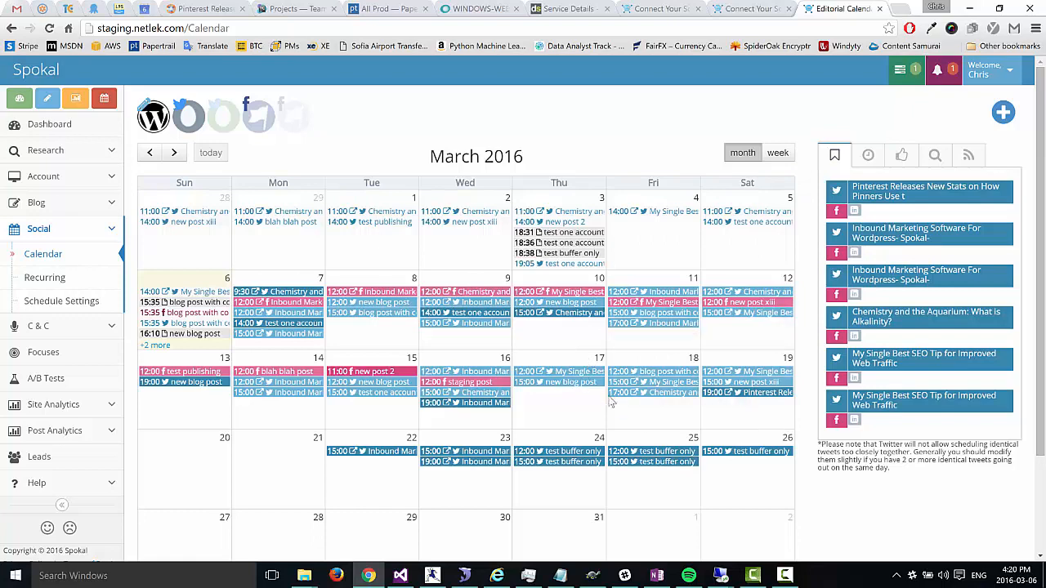
{"action": "left_click", "coordinate": [636, 391]}
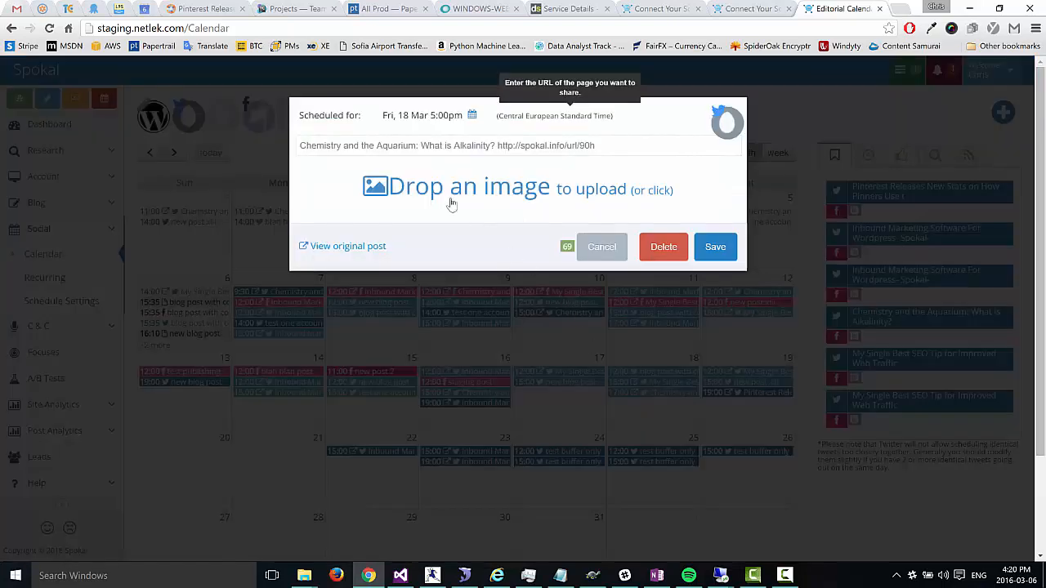
{"action": "left_click", "coordinate": [603, 248]}
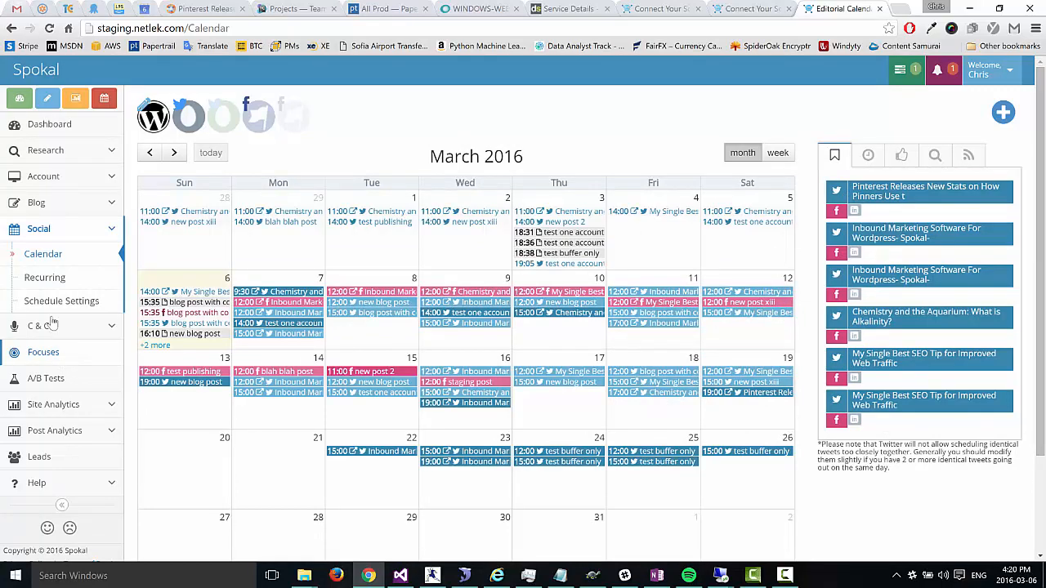
{"action": "left_click", "coordinate": [46, 279]}
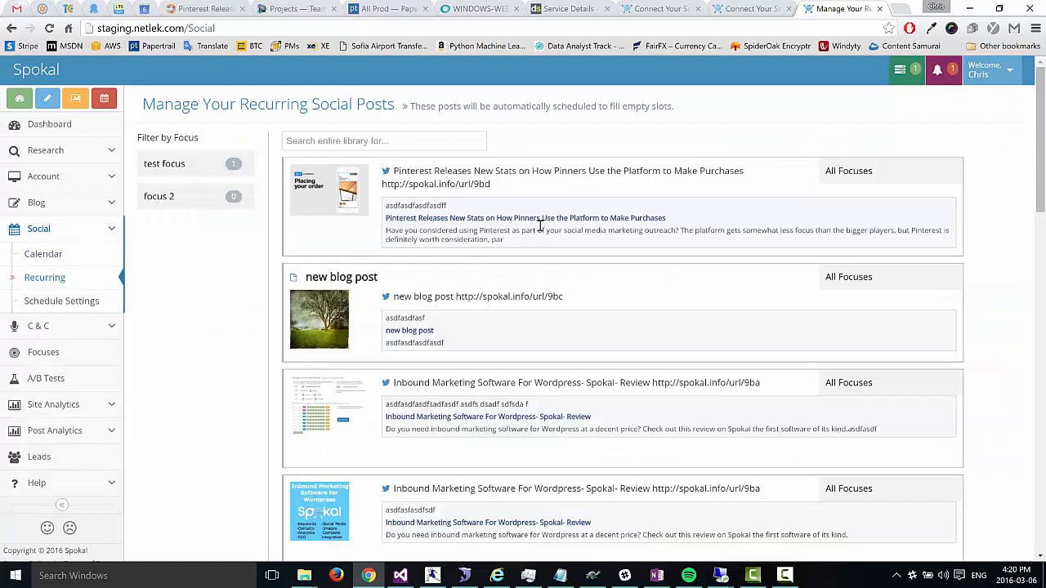
Step: Append comment text with #asdfasdf and extra tweet text to the Pinterest stats post, then update
{"action": "scroll", "coordinate": [523, 306], "scroll_direction": "down", "scroll_amount": 6}
{"action": "left_click", "coordinate": [457, 184]}
{"action": "left_click", "coordinate": [409, 175]}
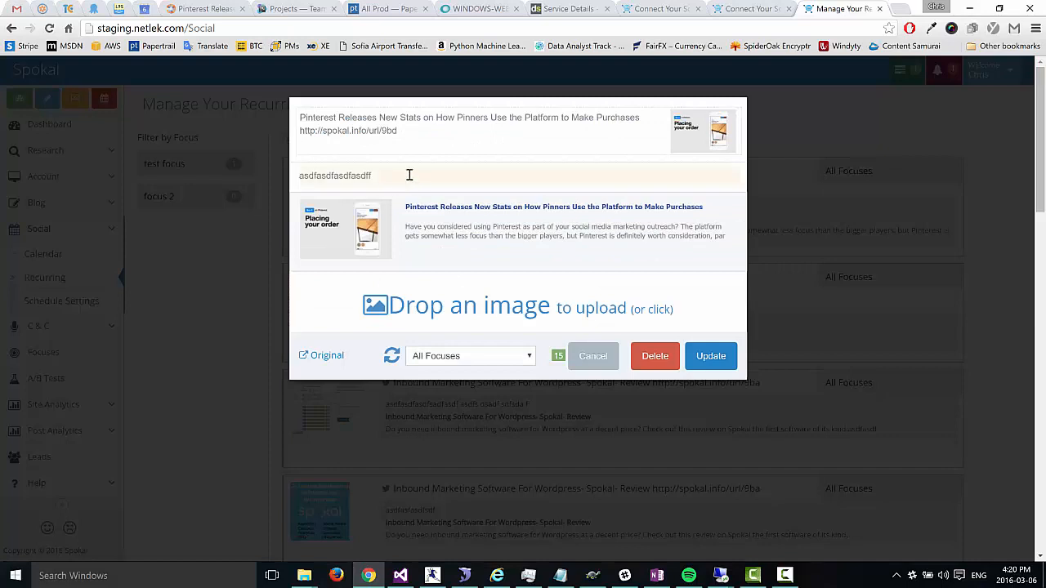
{"action": "type", "text": "asdfasdfasdfasfasdf"}
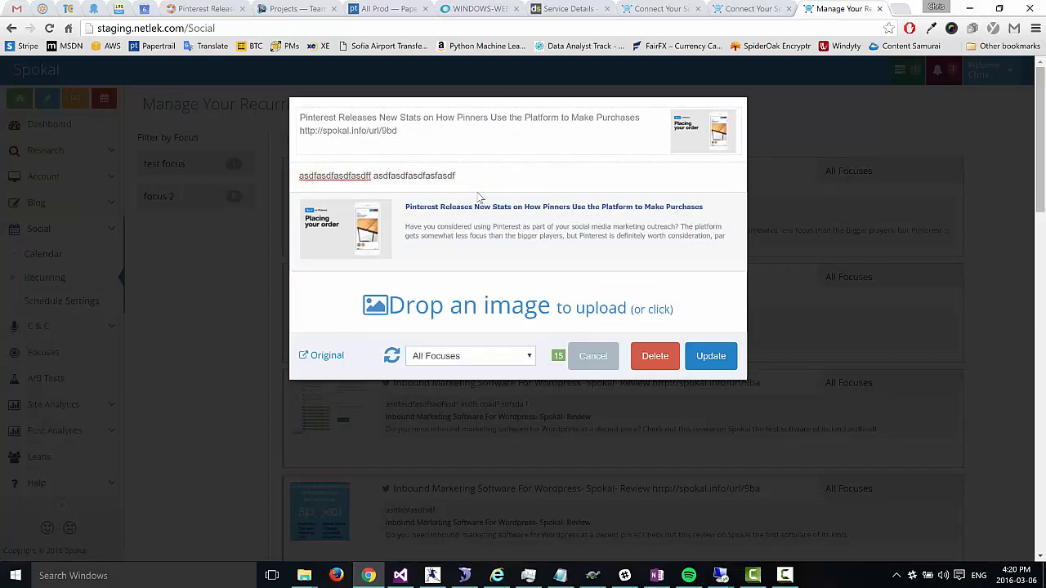
{"action": "type", "text": " #asdfasdf"}
{"action": "left_click", "coordinate": [469, 131]}
{"action": "type", "text": "asd"}
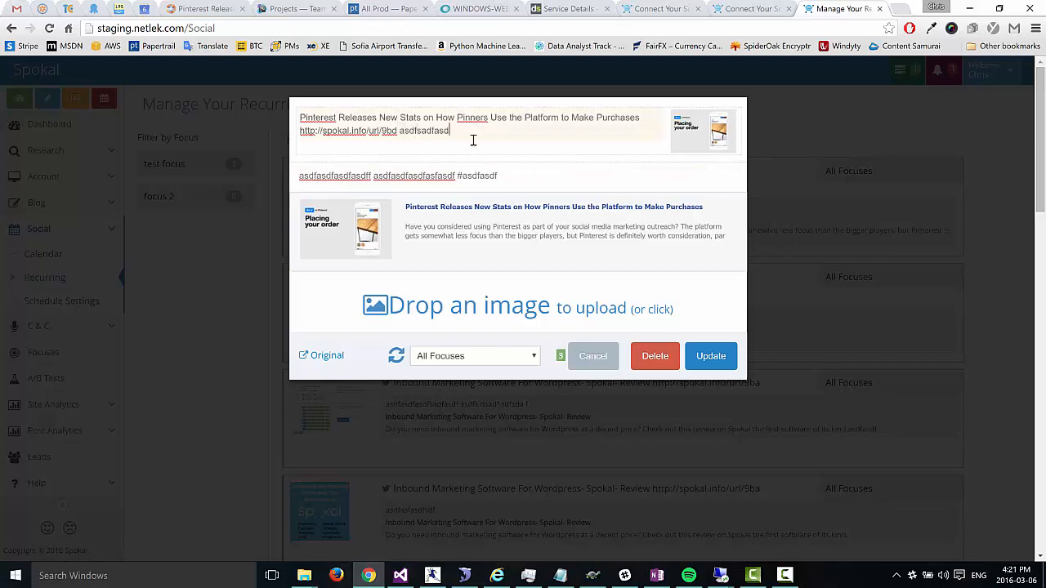
{"action": "type", "text": "fasdfasdfsd"}
{"action": "key", "text": "BackSpace"}
{"action": "key", "text": "BackSpace"}
{"action": "left_click", "coordinate": [323, 357]}
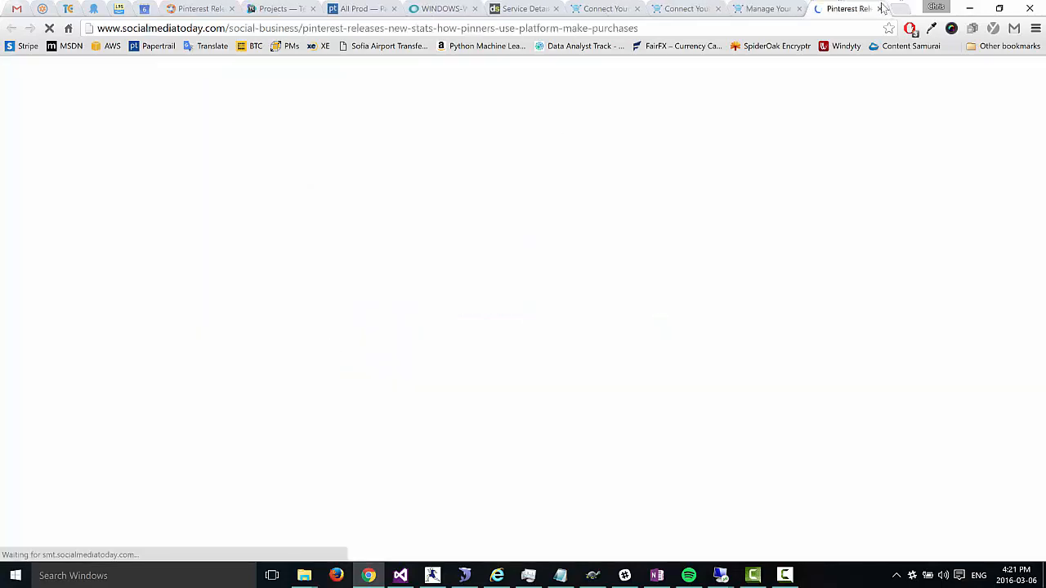
{"action": "left_click", "coordinate": [879, 9]}
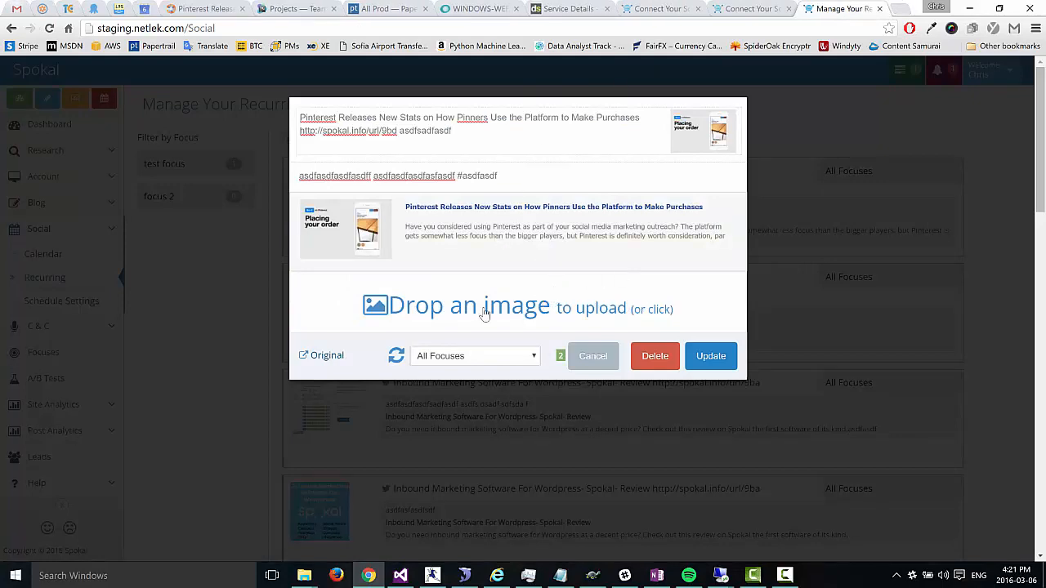
{"action": "left_click", "coordinate": [711, 357]}
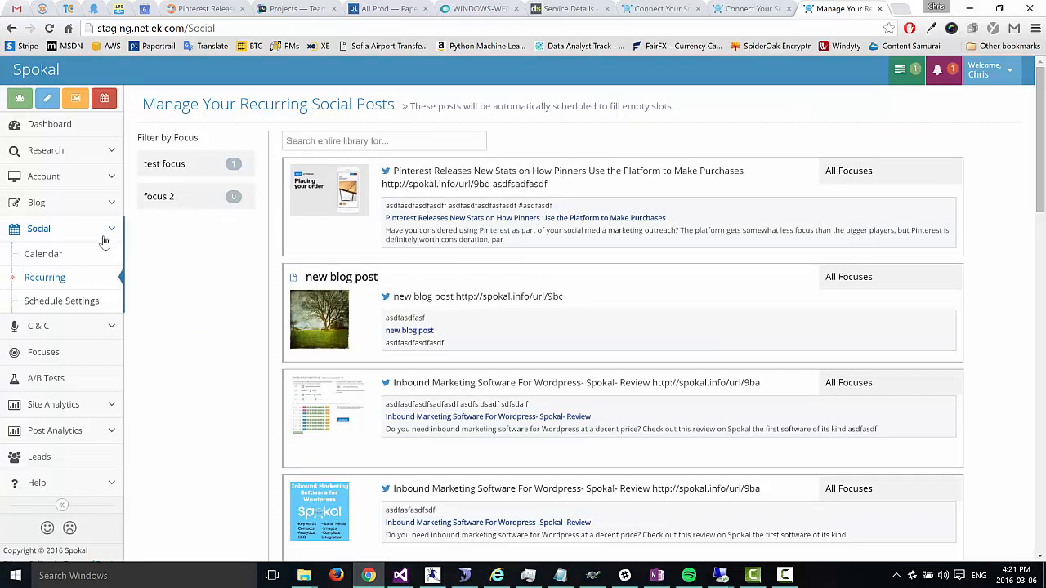
Step: Return to the March 2016 social calendar via Social > Calendar
{"action": "left_click", "coordinate": [42, 255]}
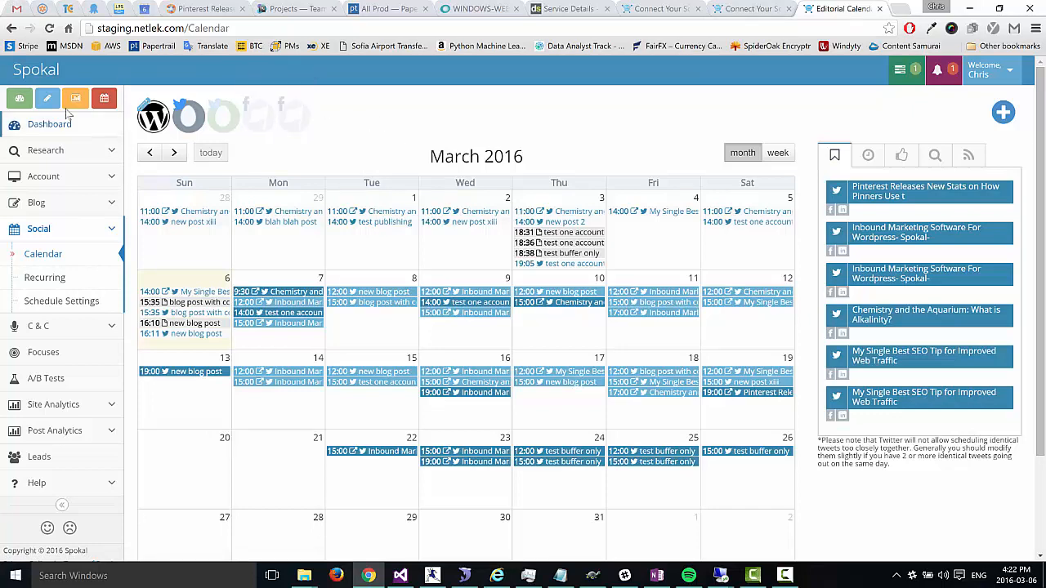
Step: Start a new blog post titled 'asdfasdf' with body text 'asdfasdfsadf'
{"action": "left_click", "coordinate": [41, 104]}
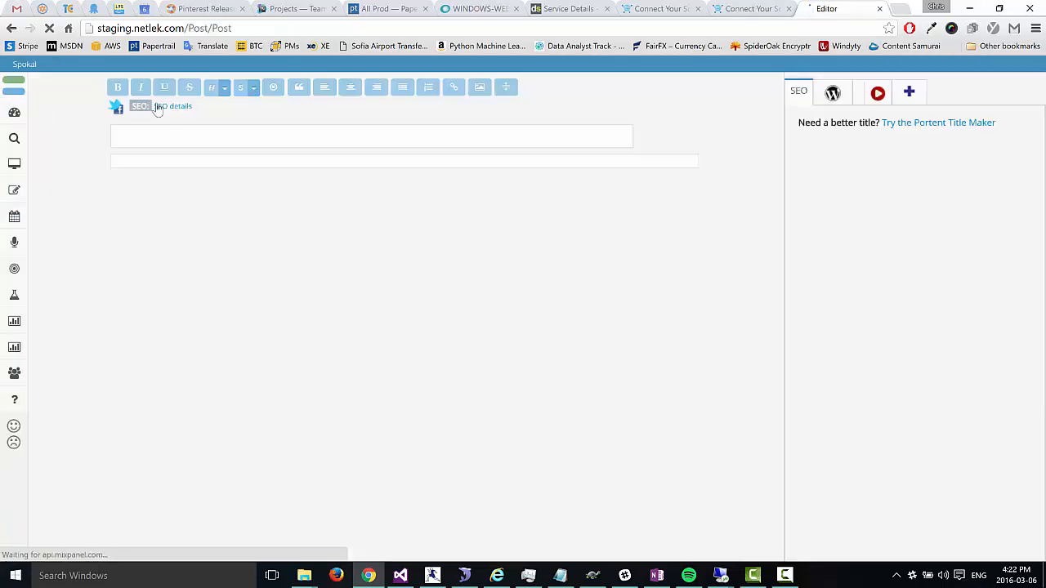
{"action": "left_click", "coordinate": [210, 135]}
{"action": "type", "text": "asdfasdf"}
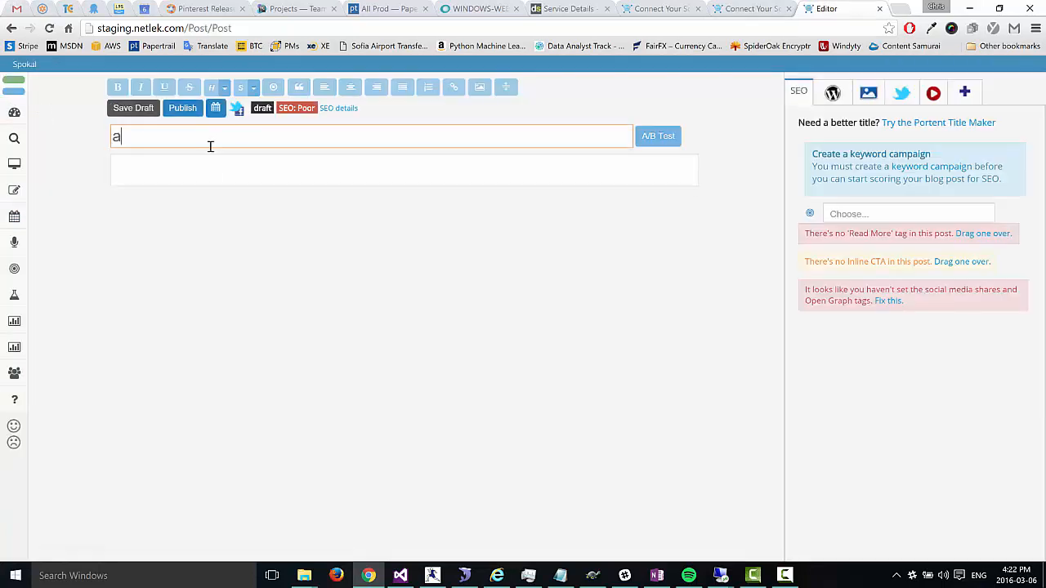
{"action": "left_click", "coordinate": [187, 178]}
{"action": "type", "text": "asdfasdfsadf"}
Step: Set the post's share tweet text, Facebook & LinkedIn comment and preview headline
{"action": "left_click", "coordinate": [236, 112]}
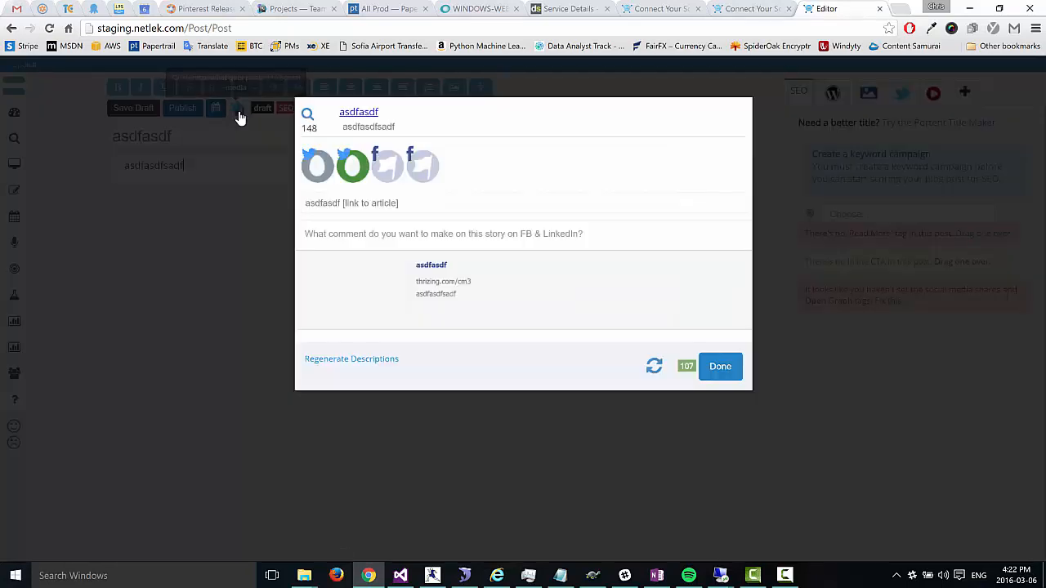
{"action": "left_click", "coordinate": [311, 204]}
{"action": "type", "text": "aasdfasdf"}
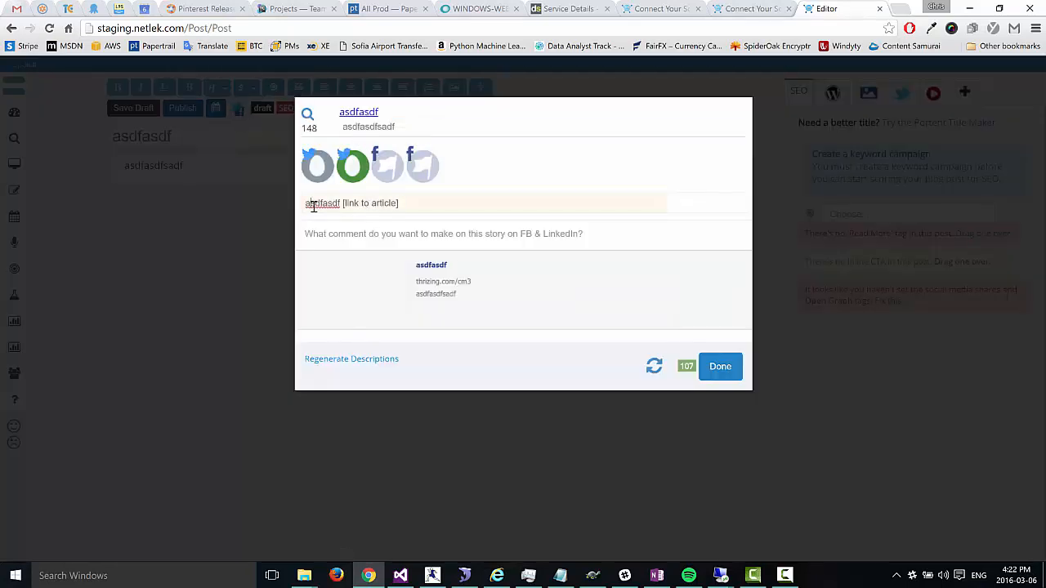
{"action": "left_click", "coordinate": [332, 233]}
{"action": "type", "text": "adfafasdf"}
{"action": "left_click", "coordinate": [465, 266]}
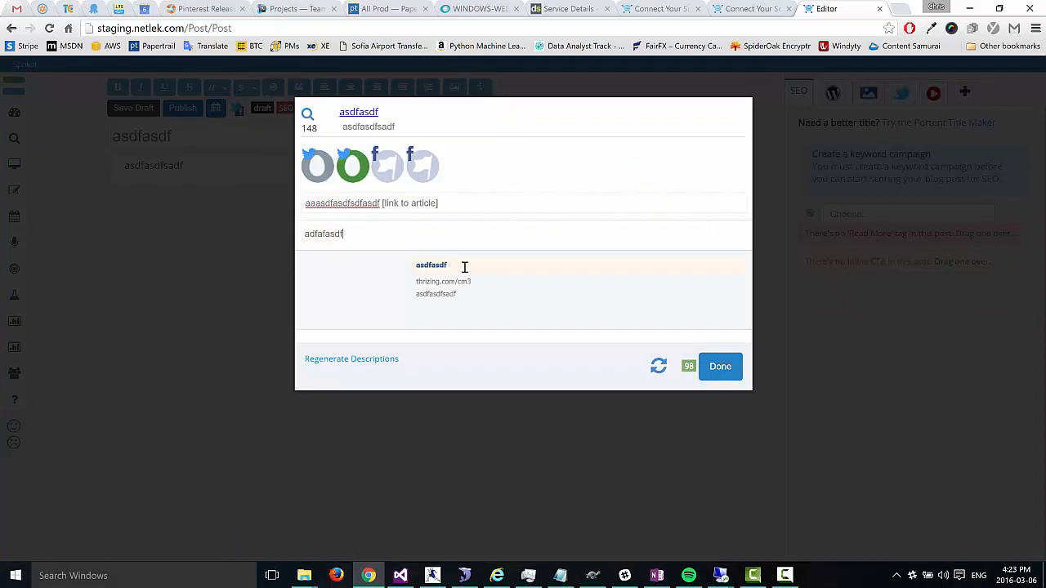
{"action": "type", "text": "ds fasdf"}
{"action": "left_click", "coordinate": [719, 370]}
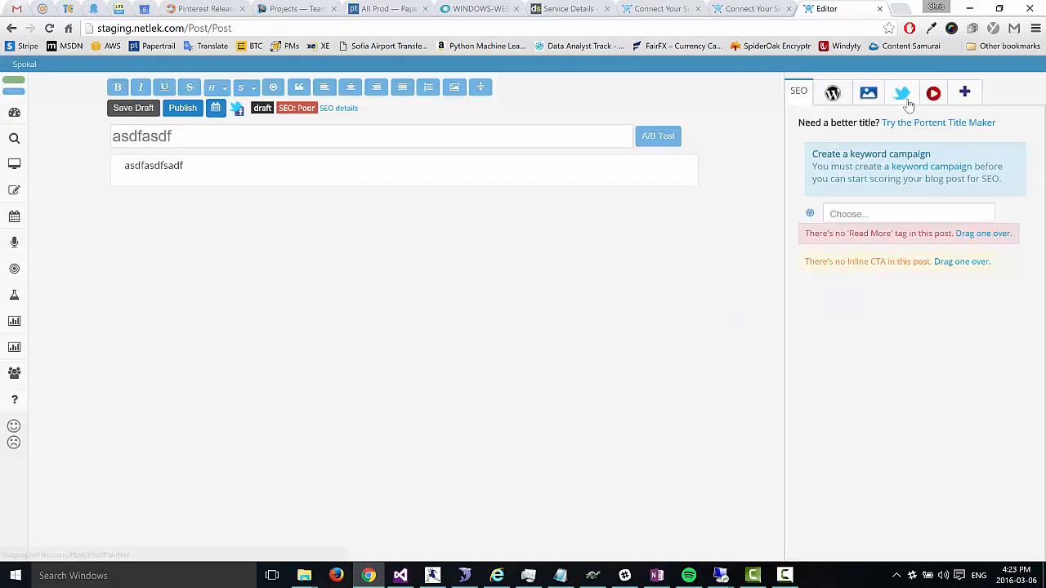
Step: Keep the post in the recurring queue and close the social share settings
{"action": "left_click", "coordinate": [903, 96]}
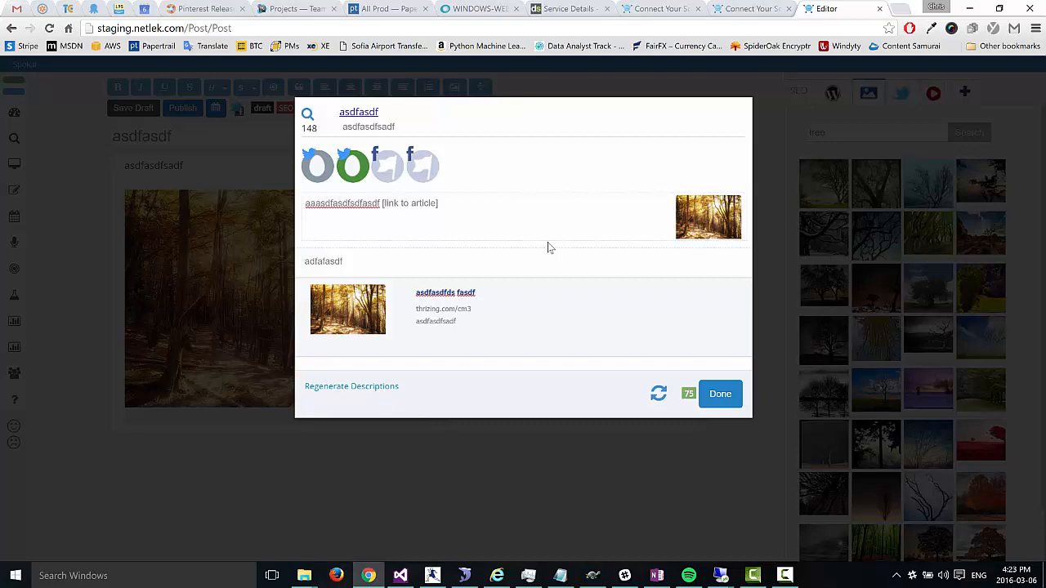
{"action": "left_click", "coordinate": [659, 400]}
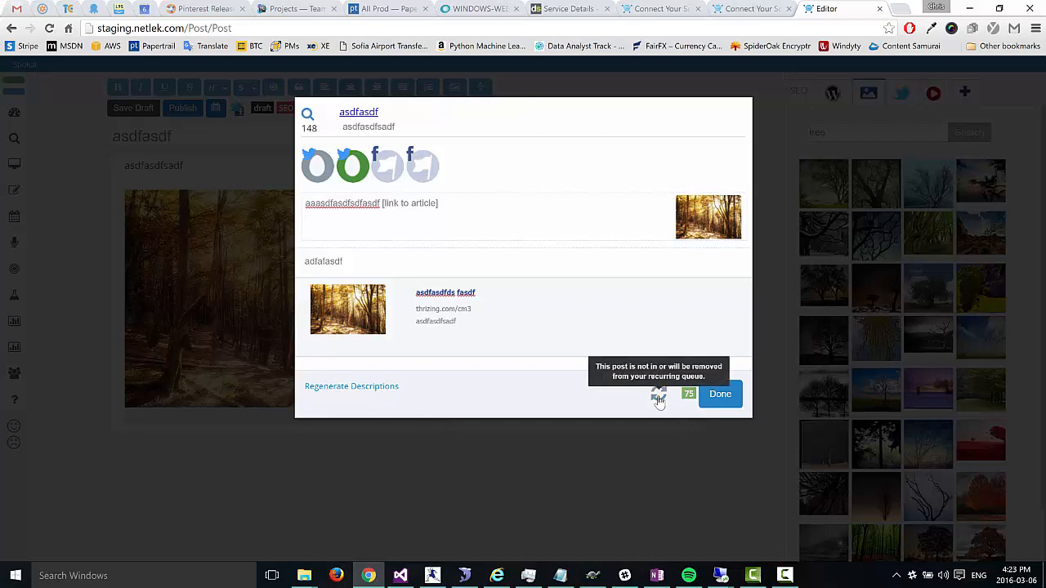
{"action": "left_click", "coordinate": [658, 400]}
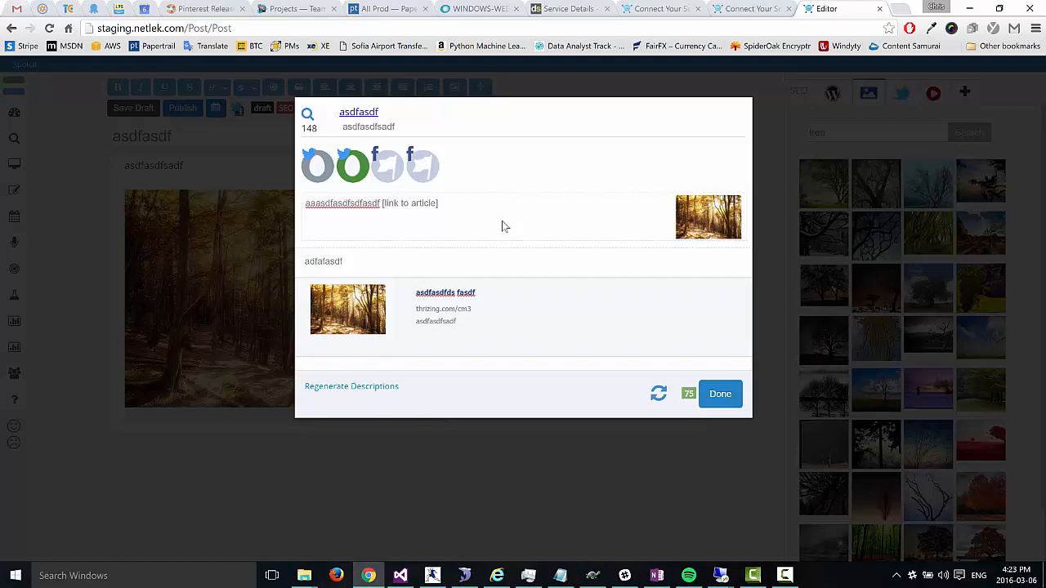
{"action": "left_click", "coordinate": [722, 397]}
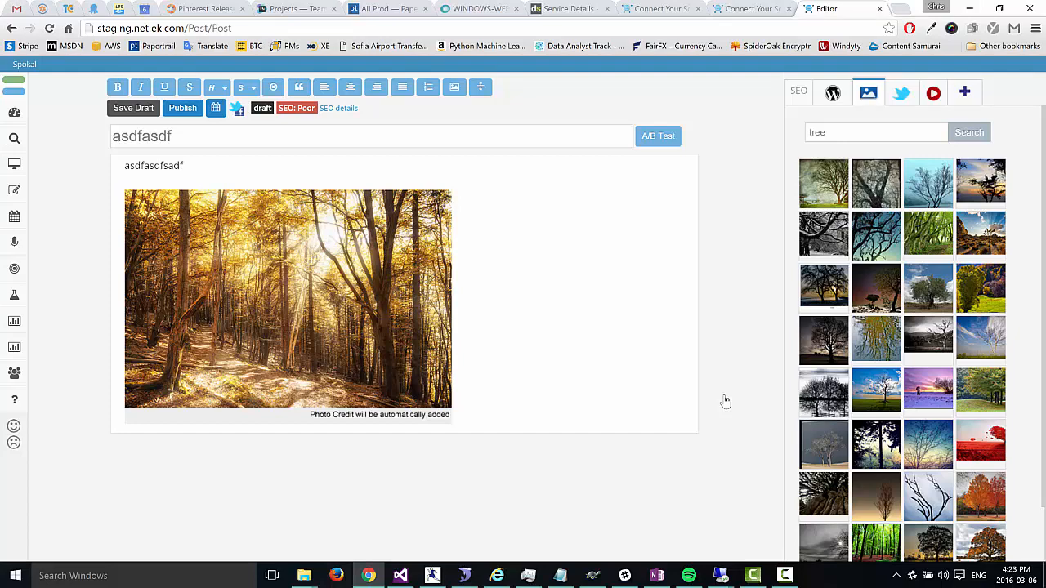
Step: Go to the social calendar, show the Feedly panel, and load the Twitter account's shares
{"action": "mouse_move", "coordinate": [14, 216]}
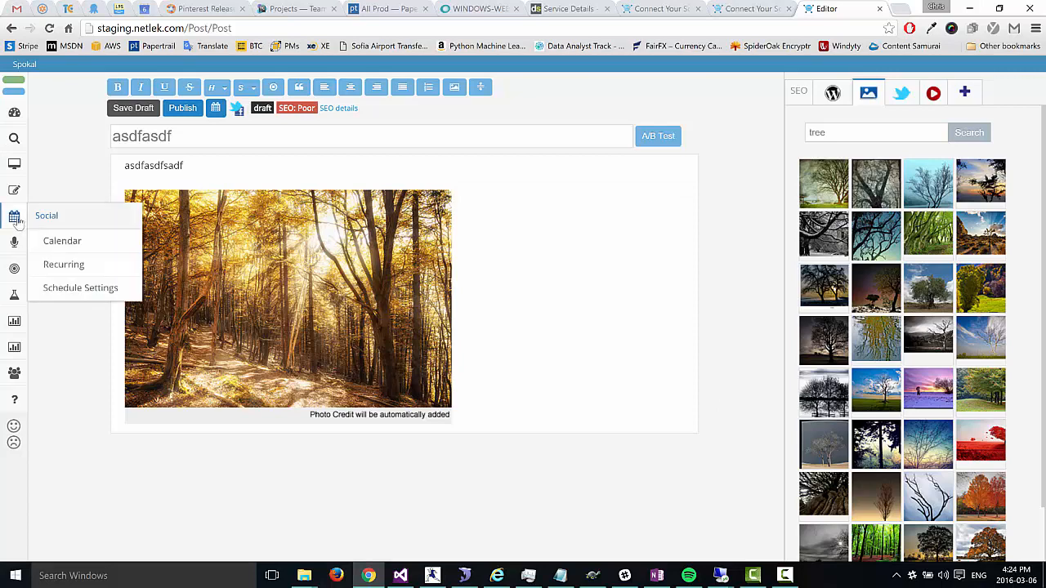
{"action": "left_click", "coordinate": [52, 241]}
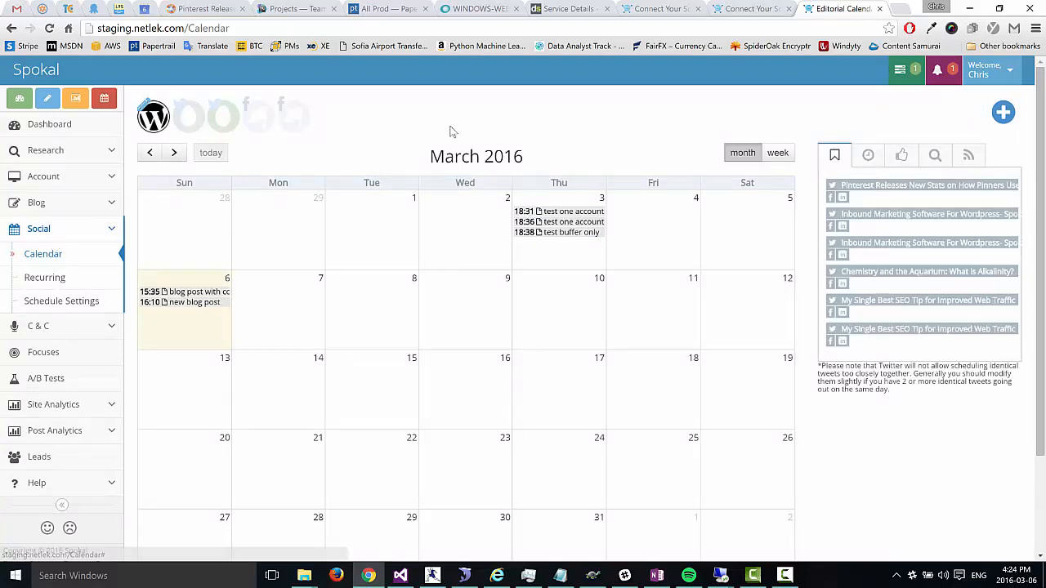
{"action": "left_click", "coordinate": [968, 157]}
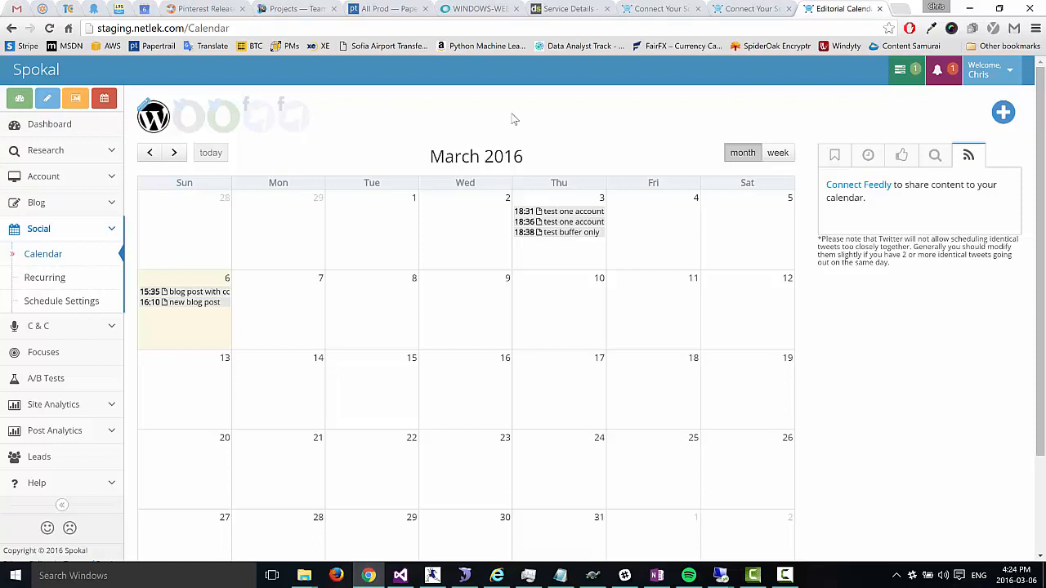
{"action": "left_click", "coordinate": [189, 116]}
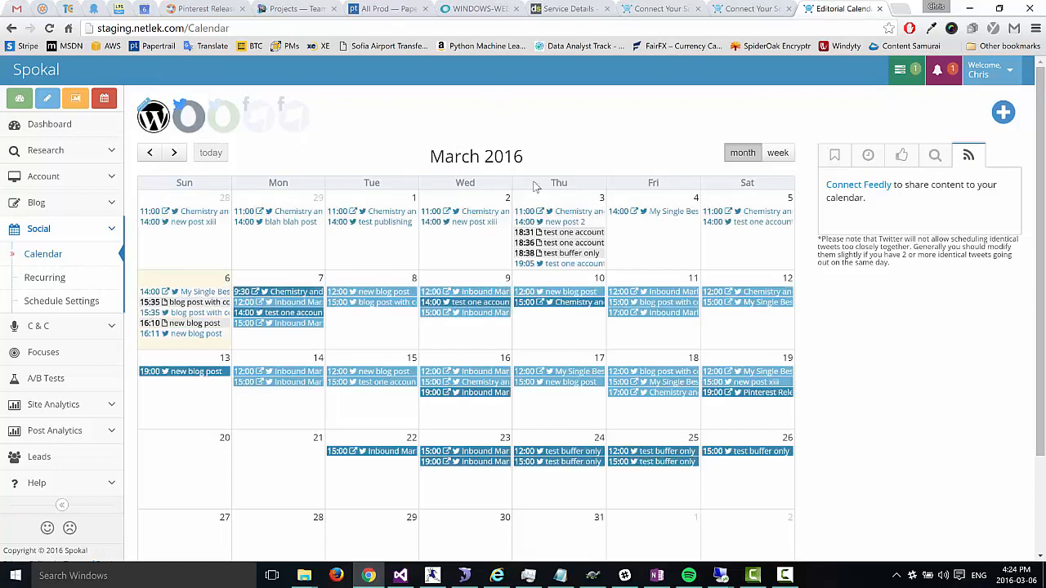
{"action": "mouse_move", "coordinate": [654, 297]}
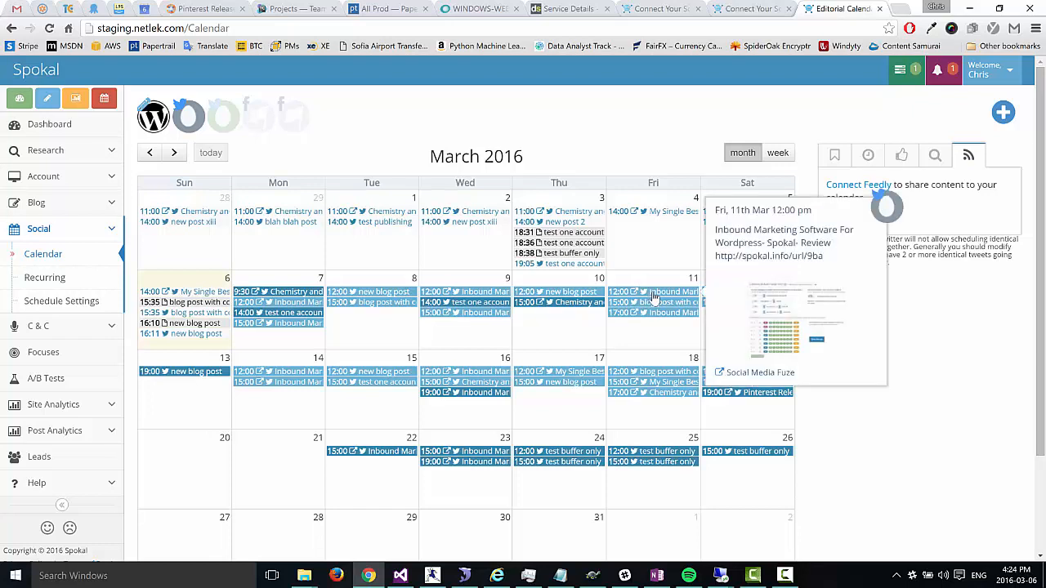